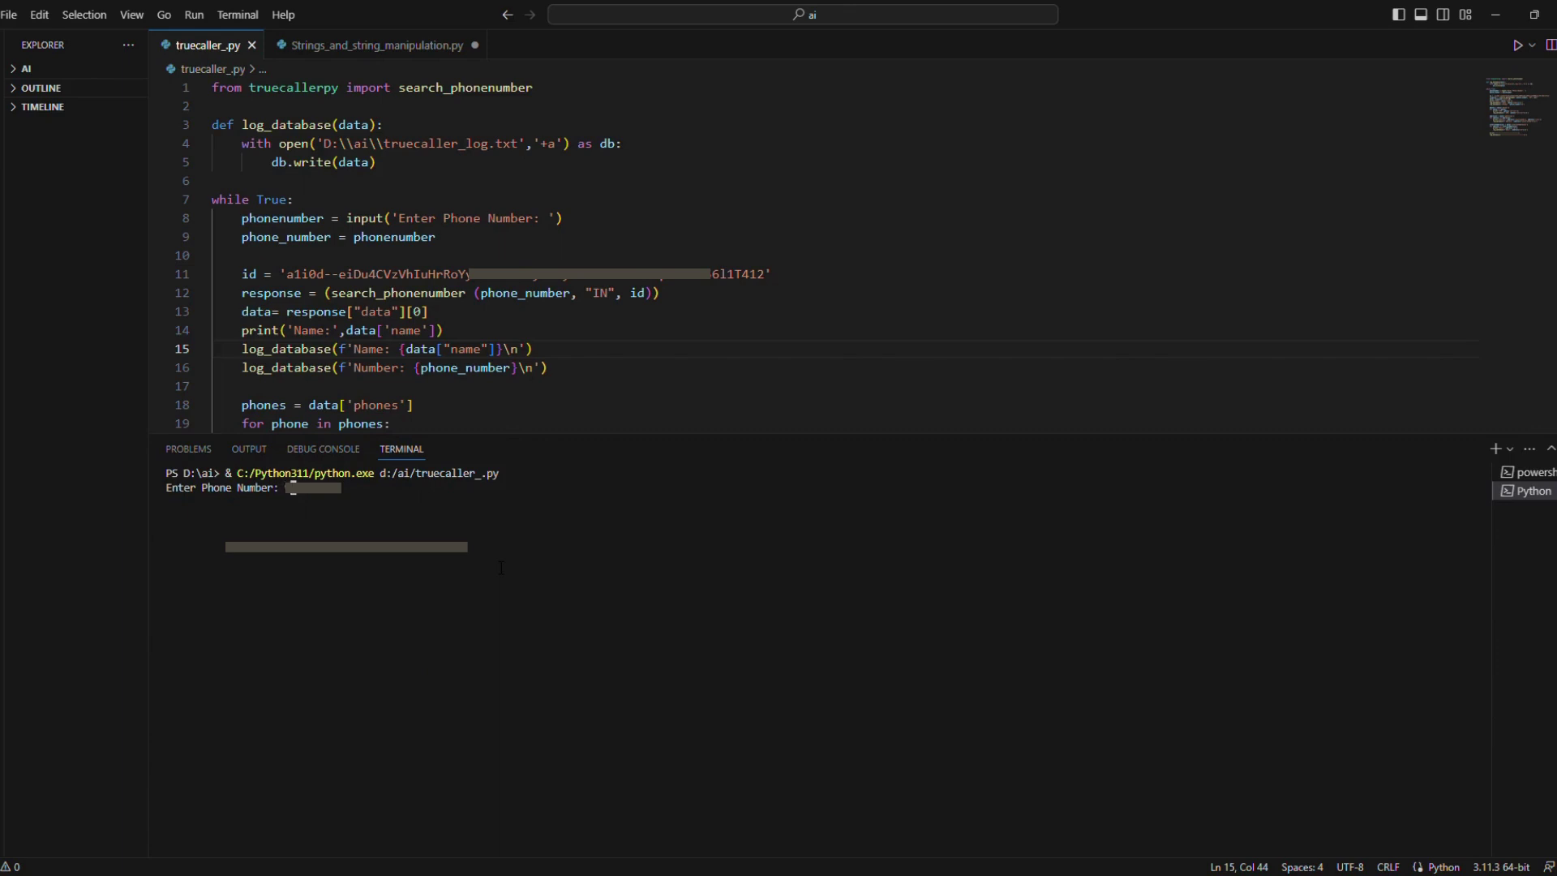
{"action": "type", "text": "9198"}
{"action": "type", "text": "77"}
Step: Submit the phone number, select the printed lookup results, then clear truecaller_.py to start over
{"action": "key", "text": "Return"}
{"action": "left_click_drag", "start_coordinate": [366, 545], "coordinate": [163, 489]}
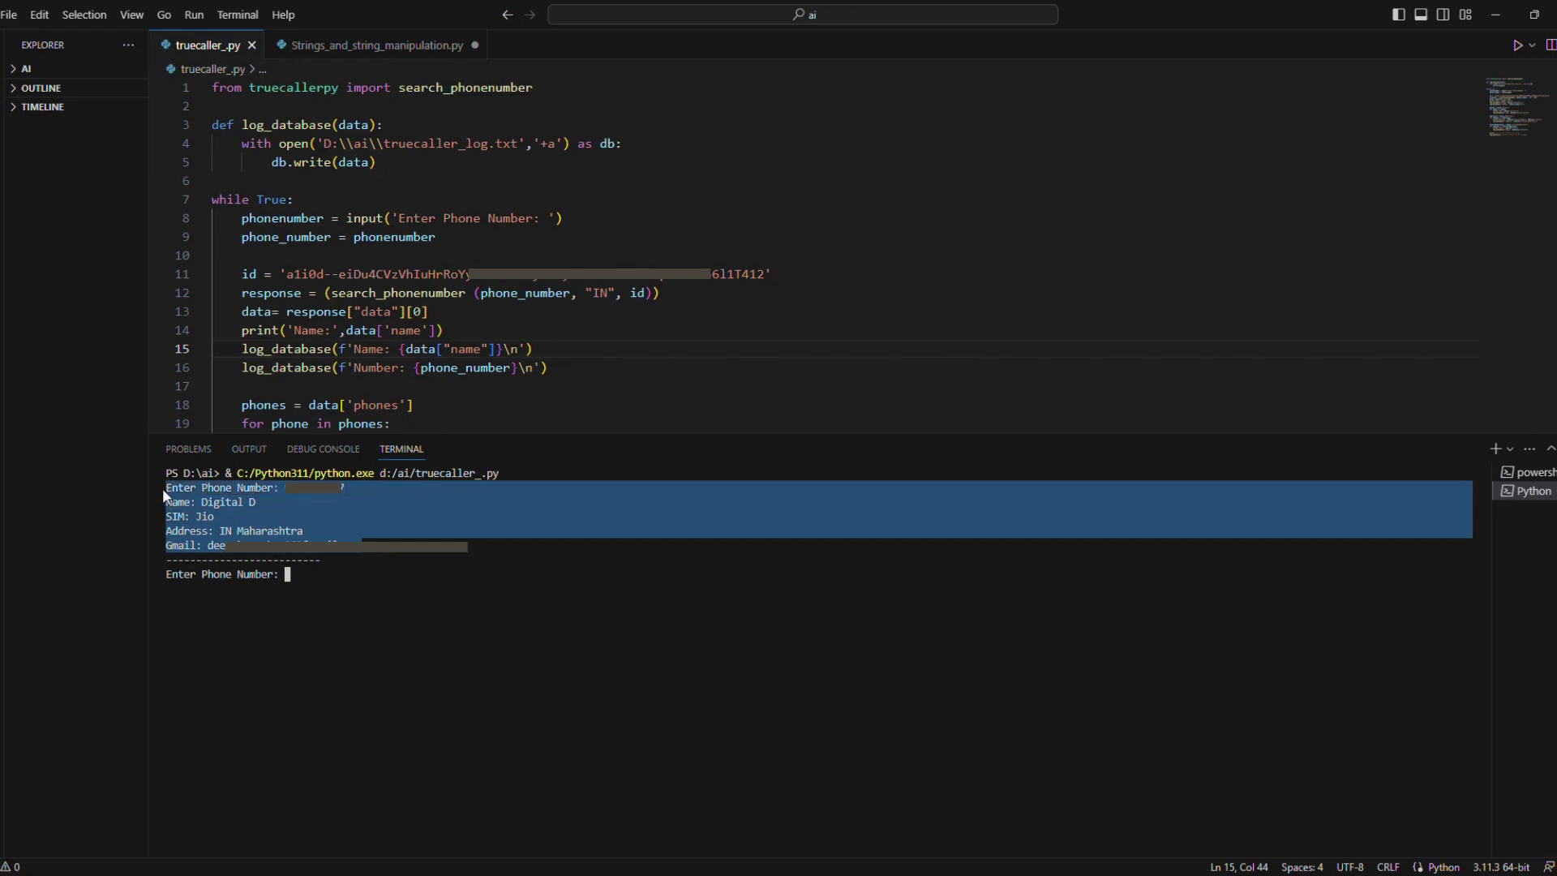
{"action": "key", "text": "ctrl+c"}
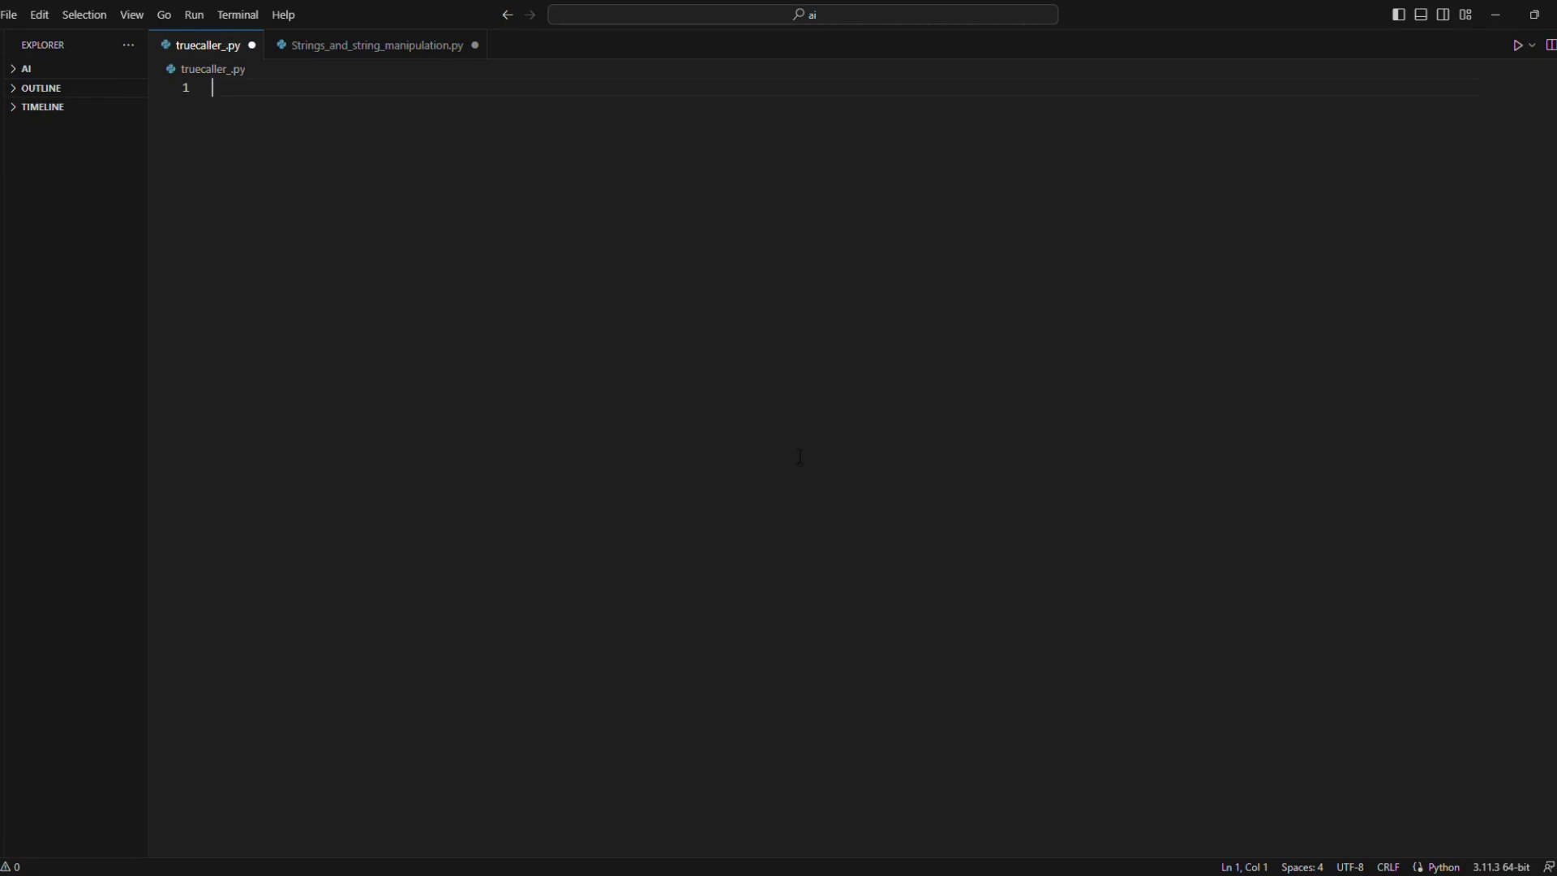
{"action": "type", "text": "from truecallerpy import "}
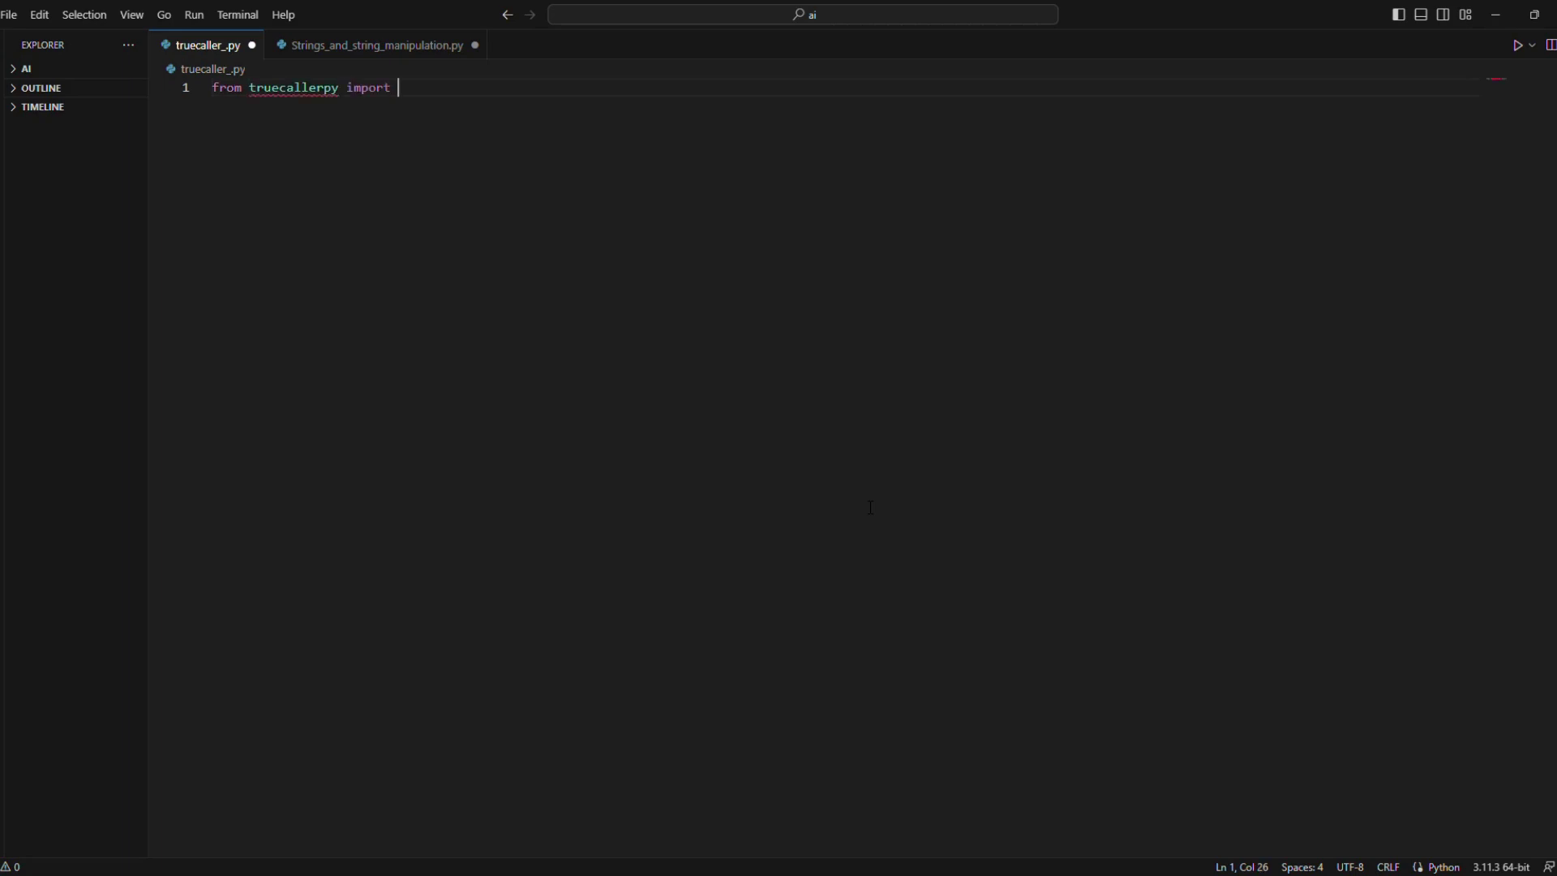
{"action": "type", "text": "search_phonenumber"}
Step: Write the import, a log_database(data) appending to D:\ai\truecaller_log.txt, and a while True: header
{"action": "key", "text": "Return"}
{"action": "key", "text": "Return"}
{"action": "type", "text": "def log_database(data):"}
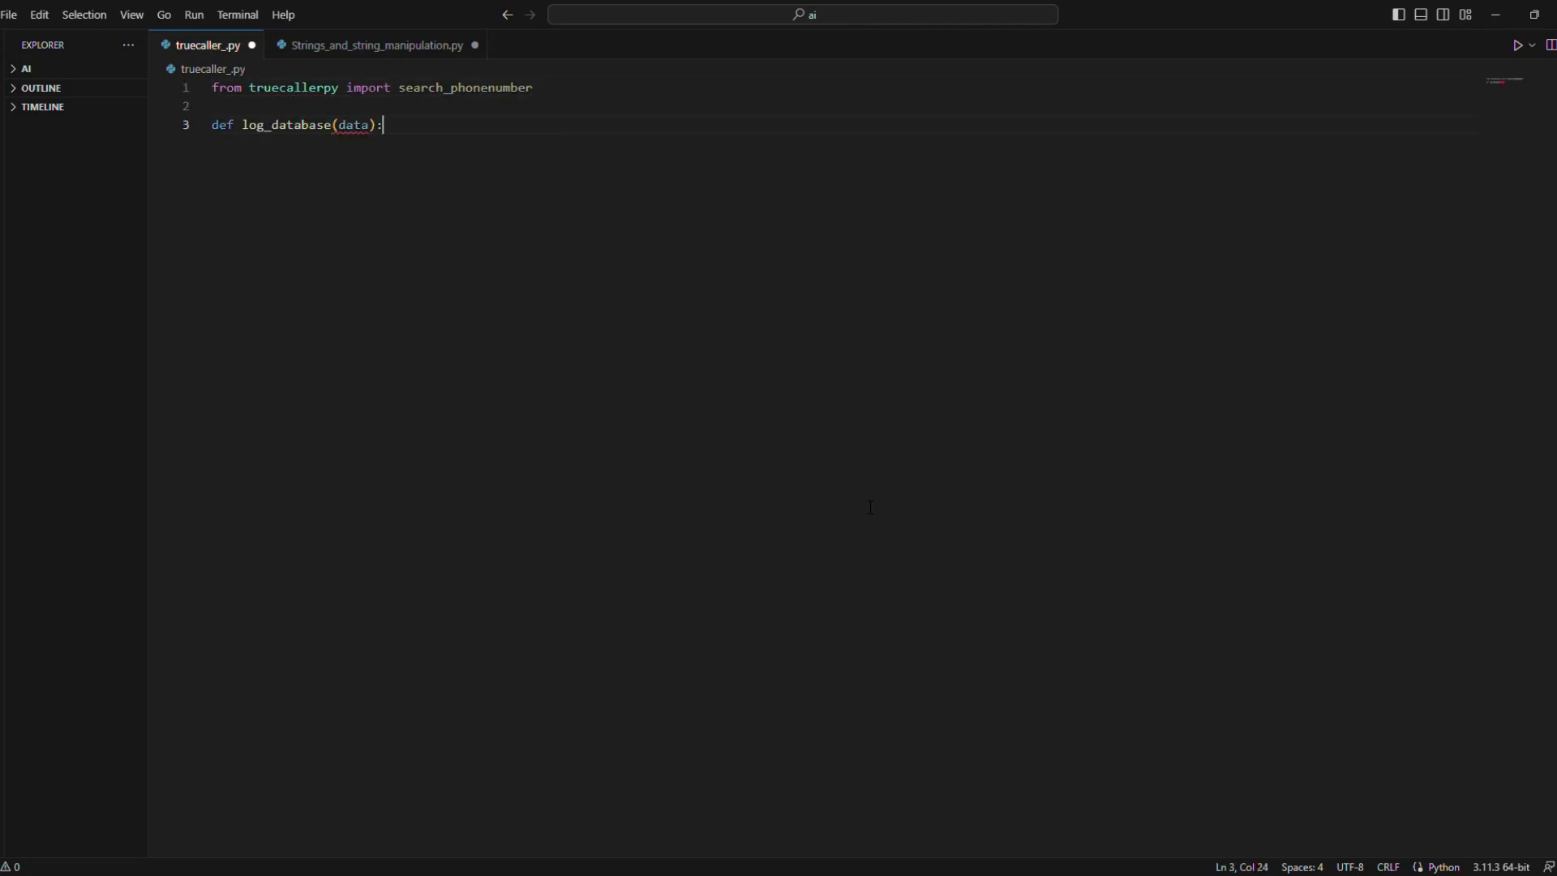
{"action": "key", "text": "Return"}
{"action": "type", "text": "with open('D:\\\\ai"}
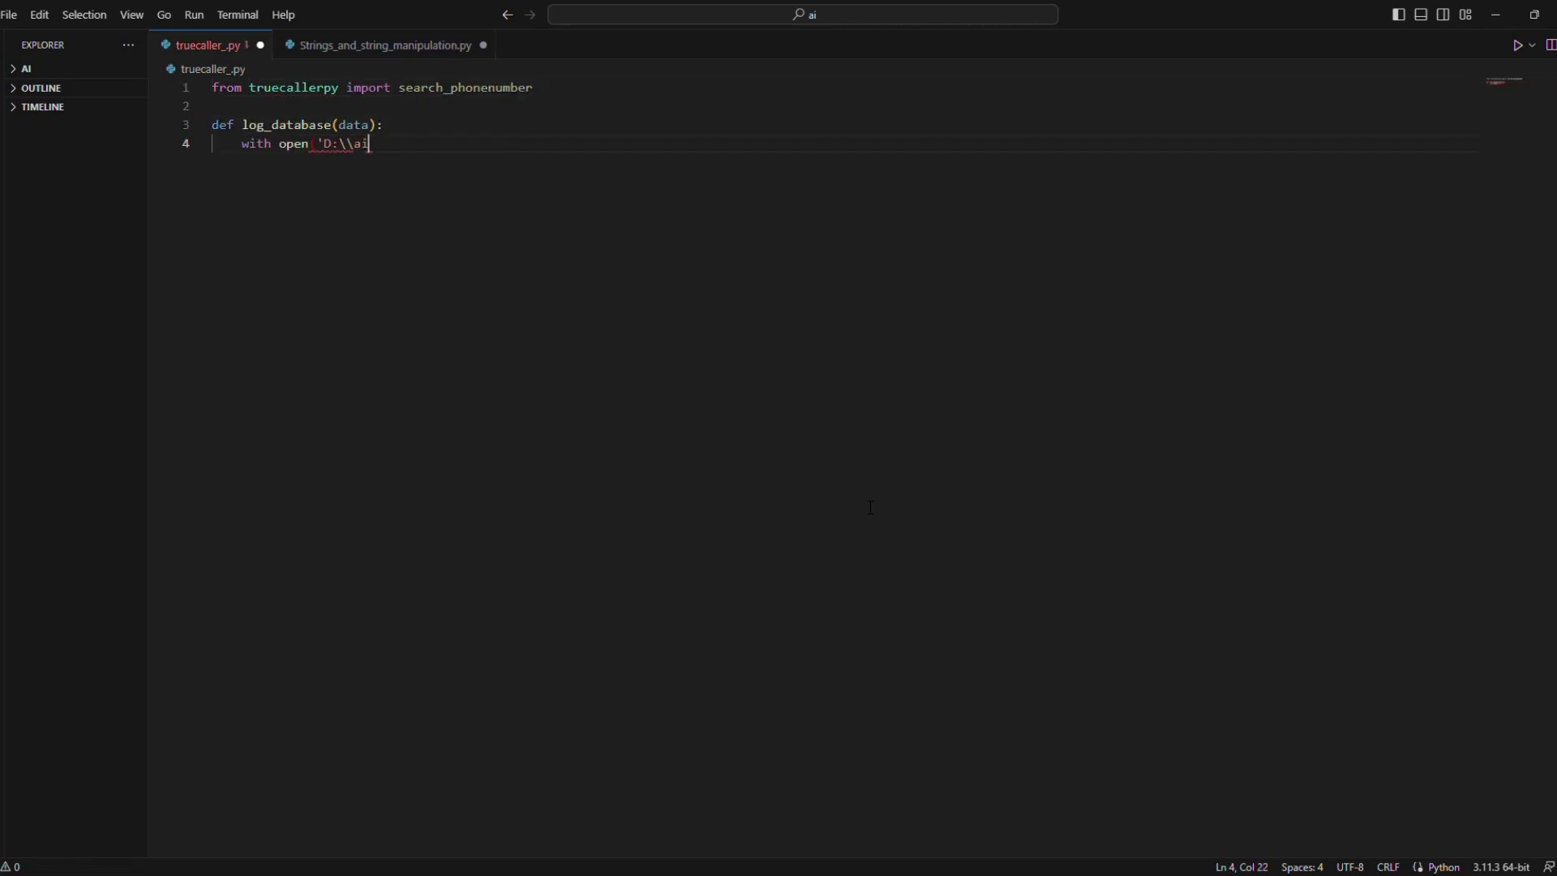
{"action": "type", "text": "\\\\truecaller_log.txt','+a') as"}
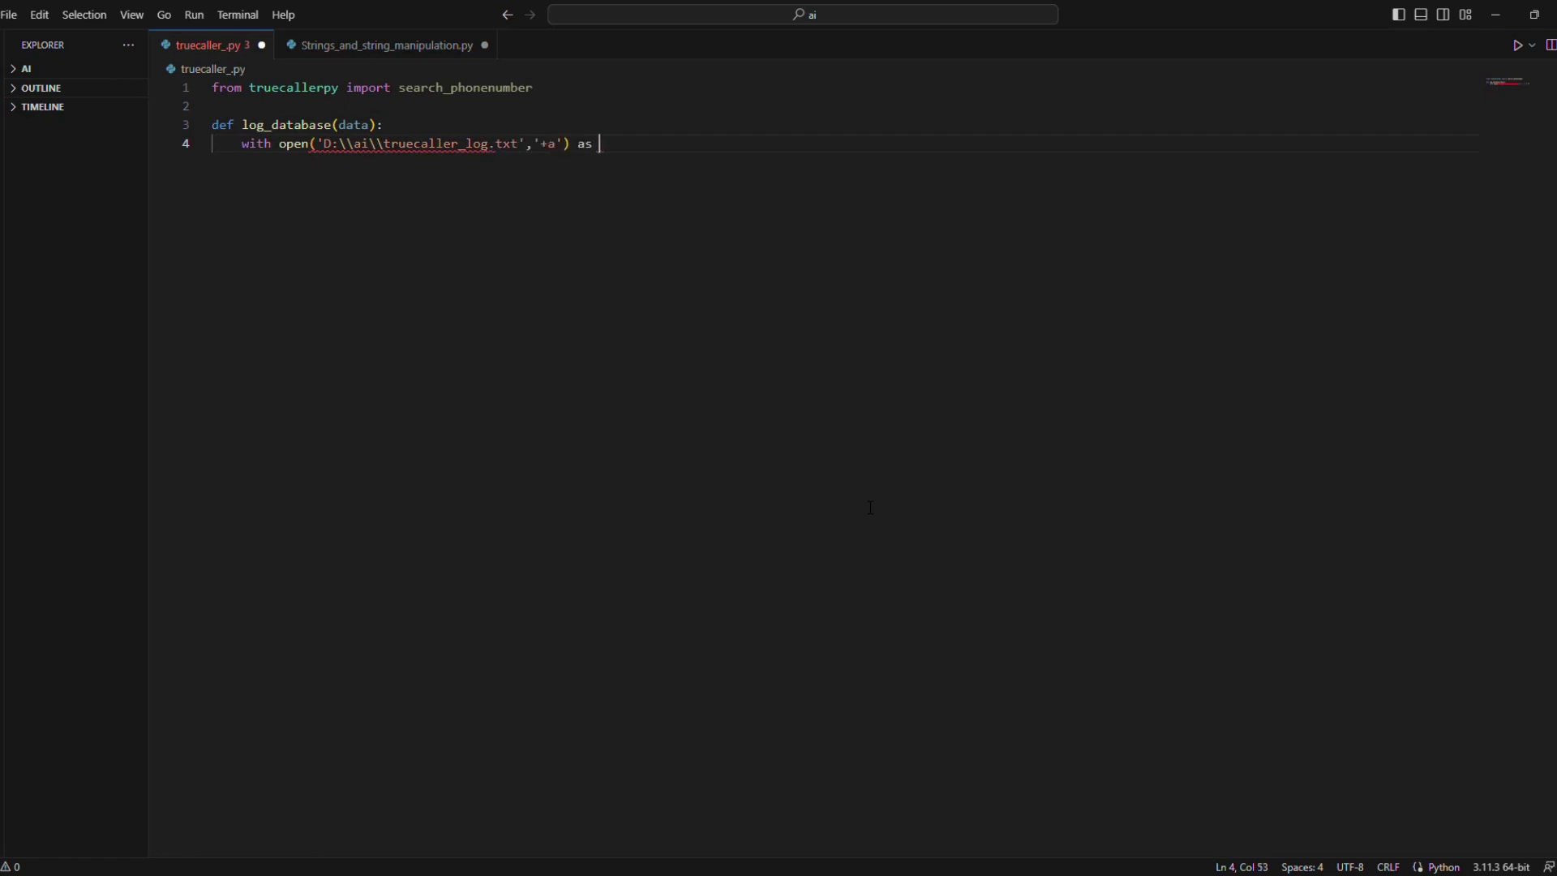
{"action": "type", "text": " db:"}
{"action": "key", "text": "Return"}
{"action": "type", "text": "db.write"}
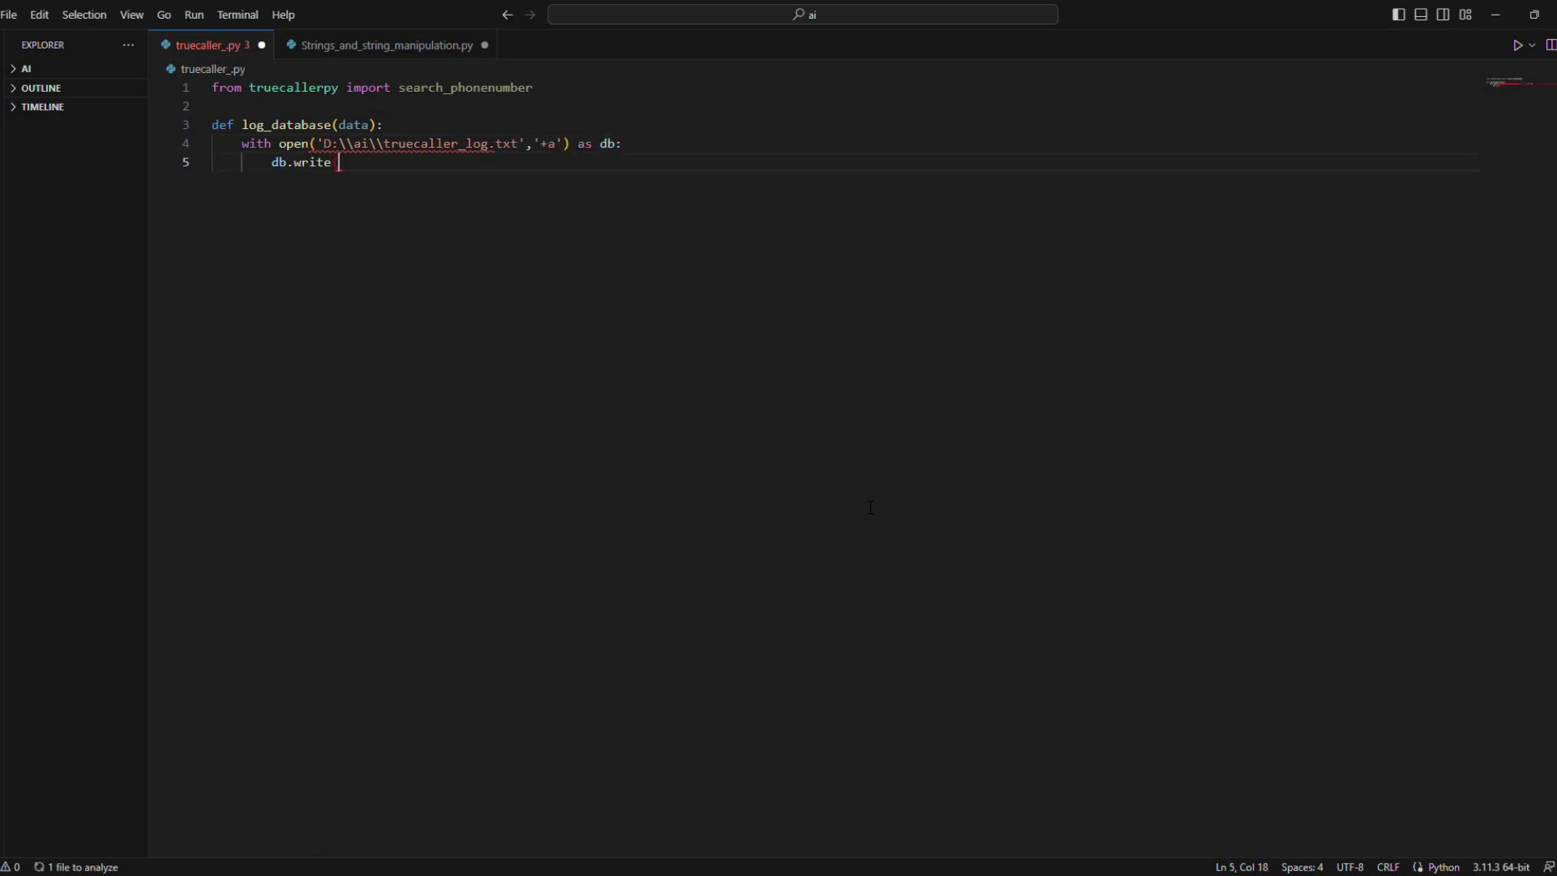
{"action": "type", "text": "(data)"}
{"action": "key", "text": "Return"}
{"action": "key", "text": "Return"}
{"action": "key", "text": "BackSpace"}
{"action": "key", "text": "BackSpace"}
{"action": "type", "text": "while True:"}
{"action": "key", "text": "Return"}
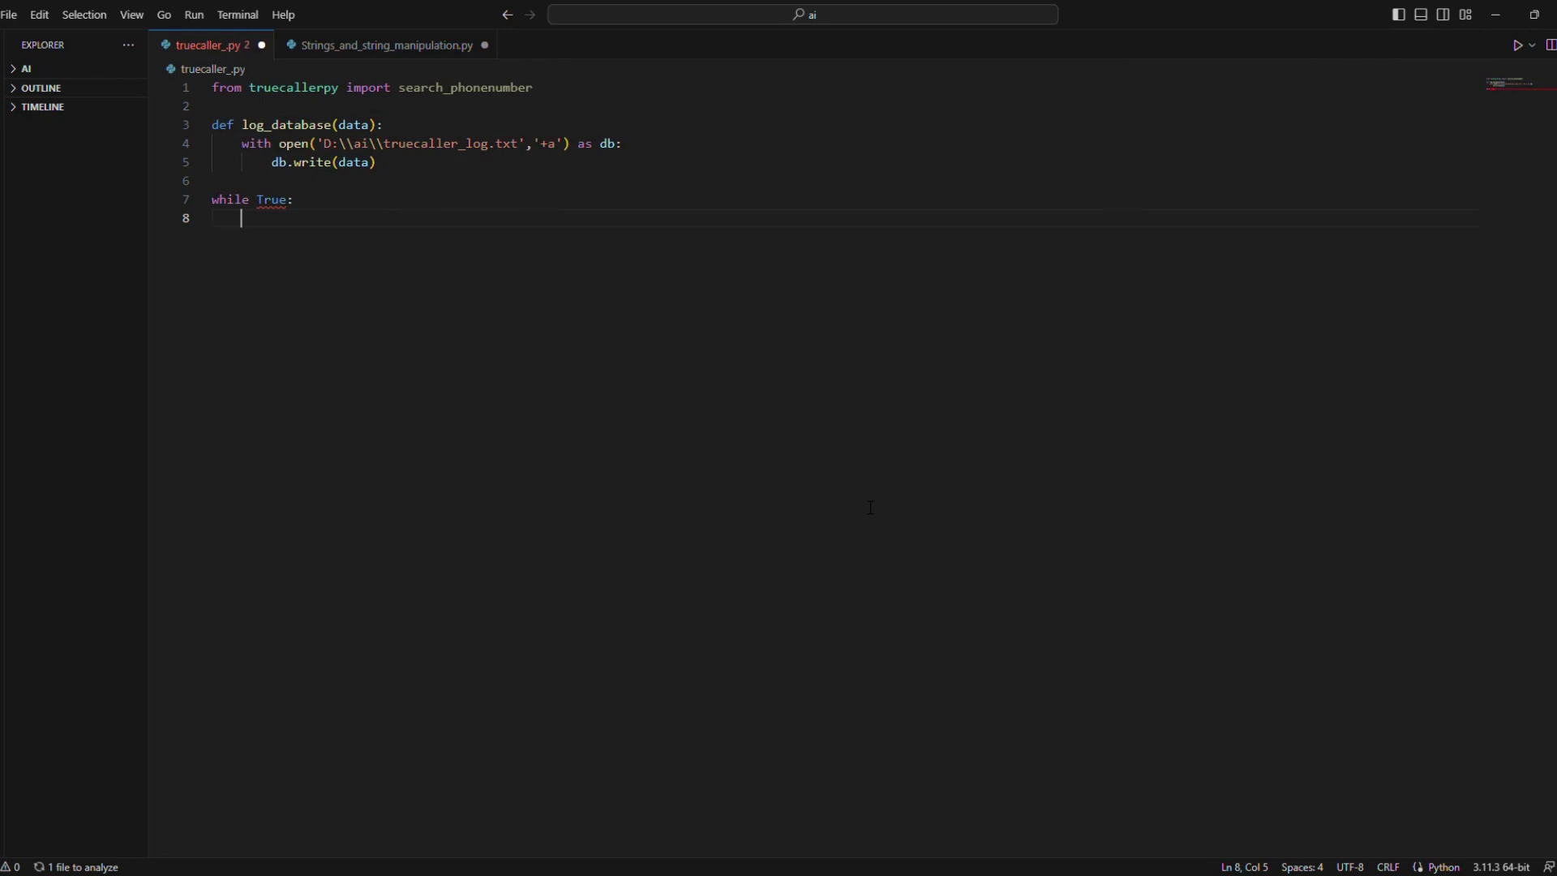
{"action": "type", "text": "phonenumber = input('Enter Phone Number: "}
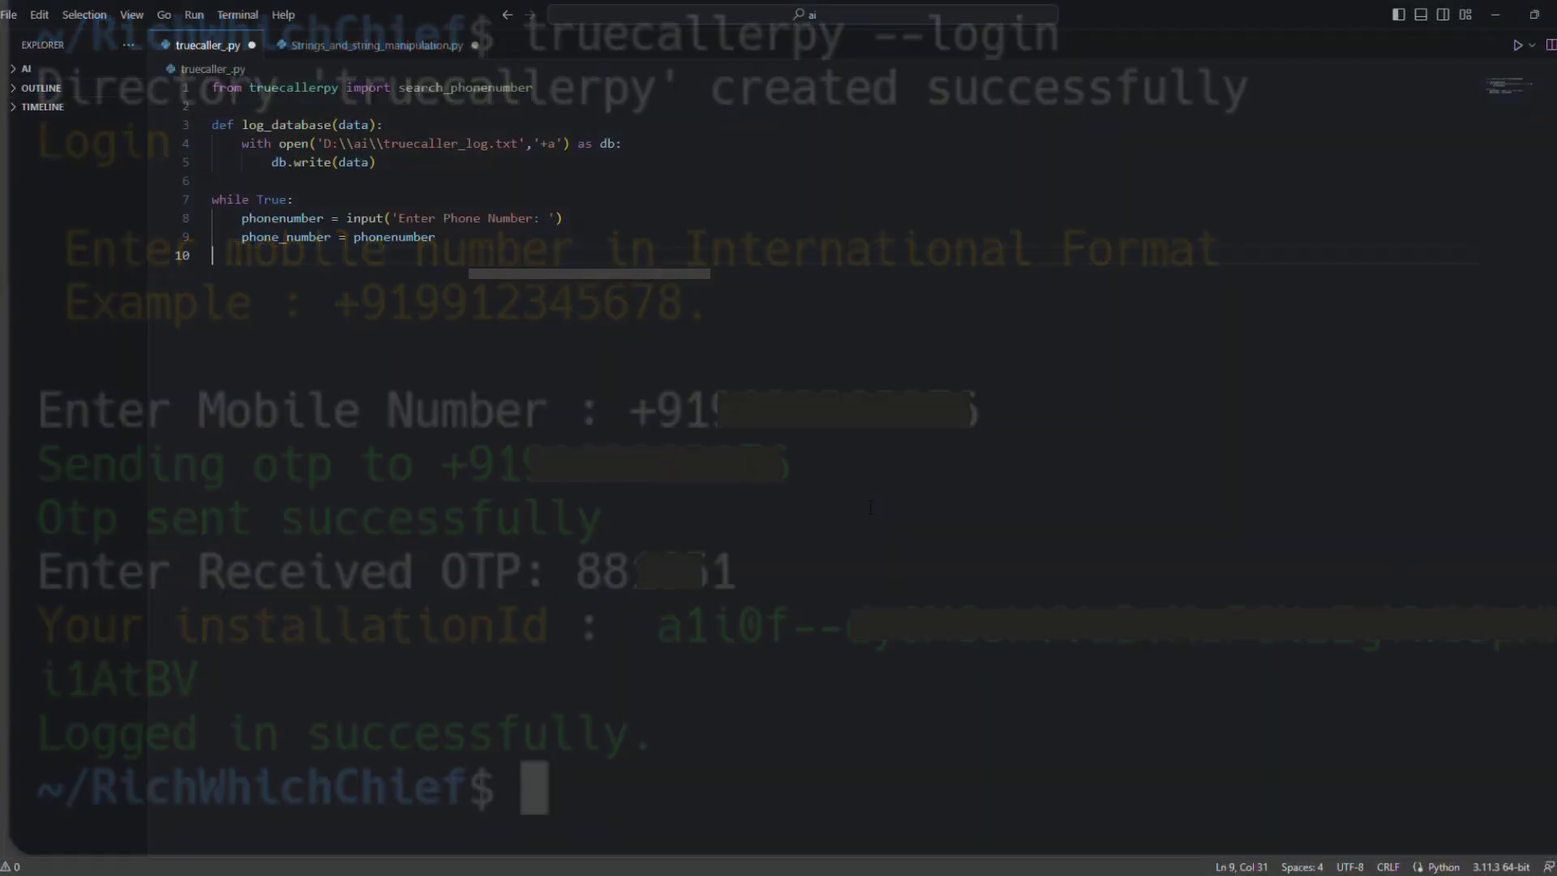
Step: Set the id token and assign response = search_phonenumber(phone_number, "IN", id) inside the loop
{"action": "key", "text": "Tab"}
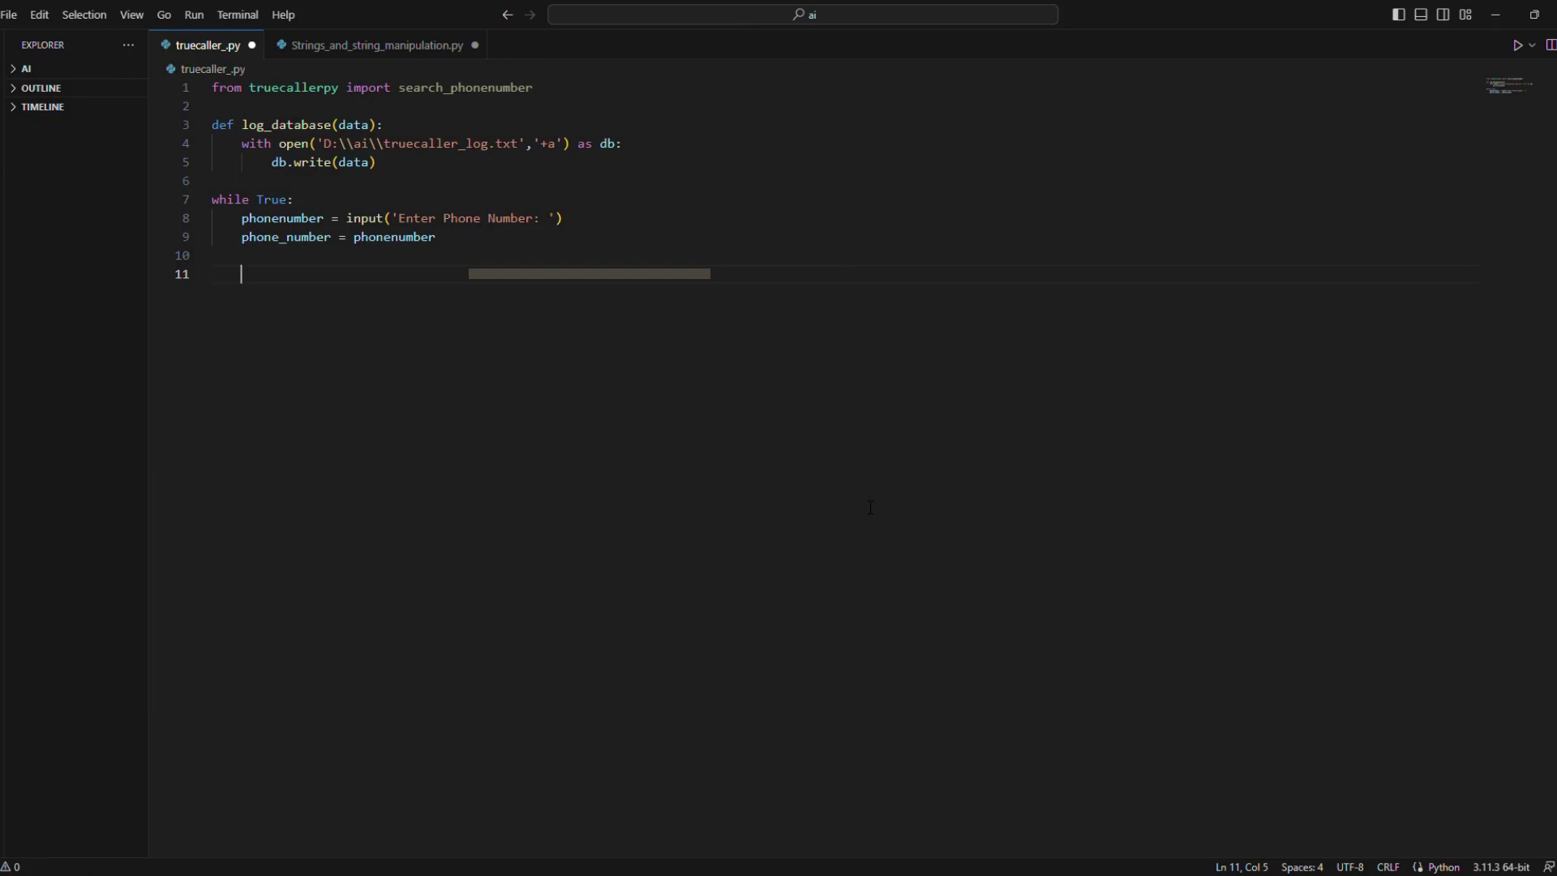
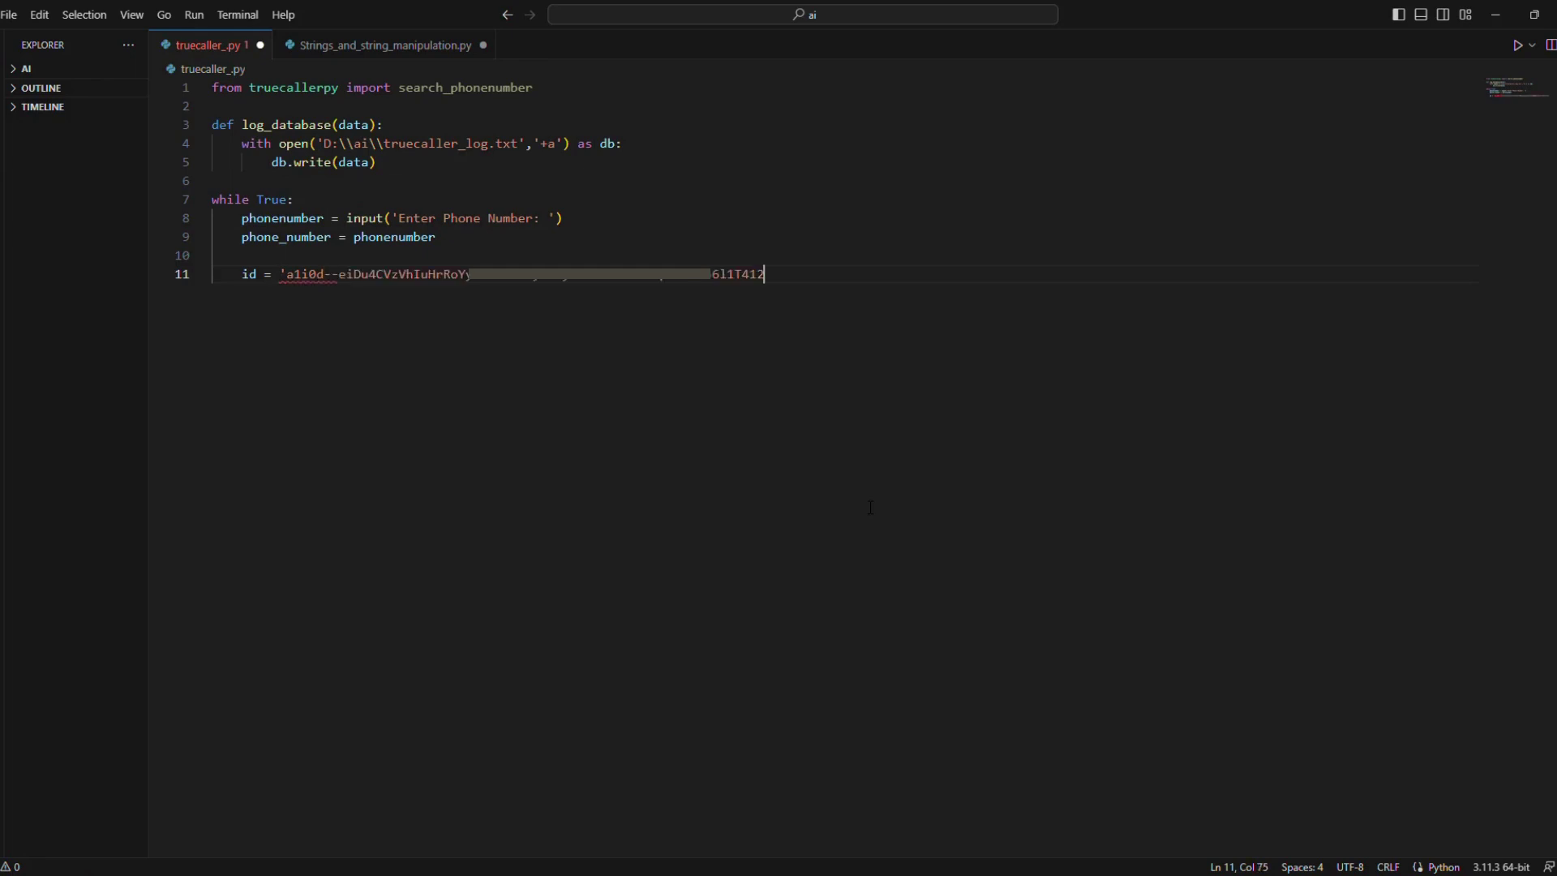
{"action": "key", "text": "Return"}
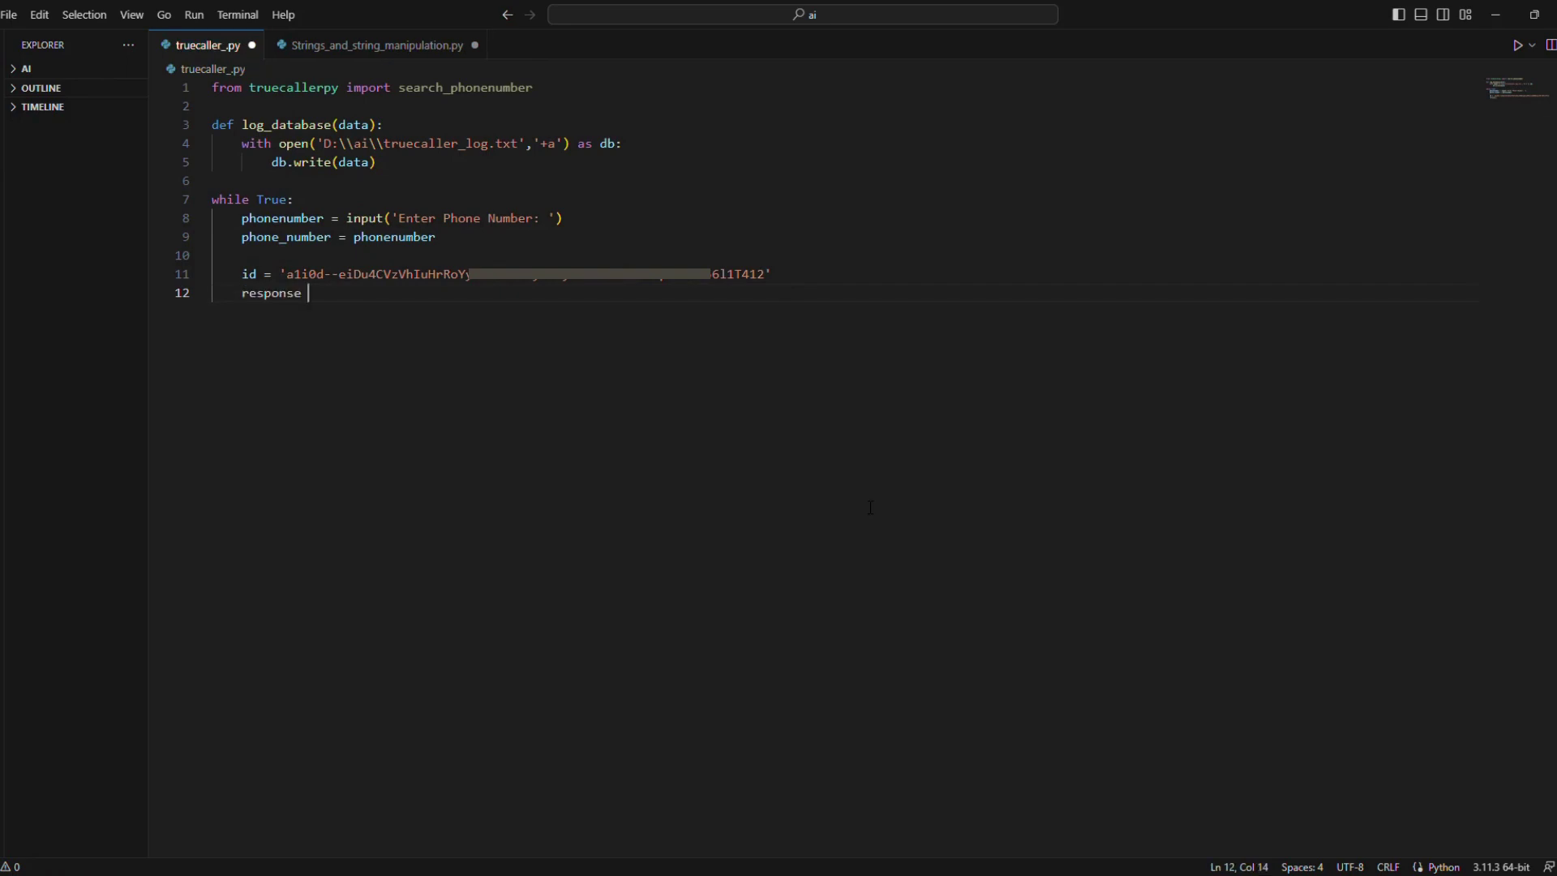
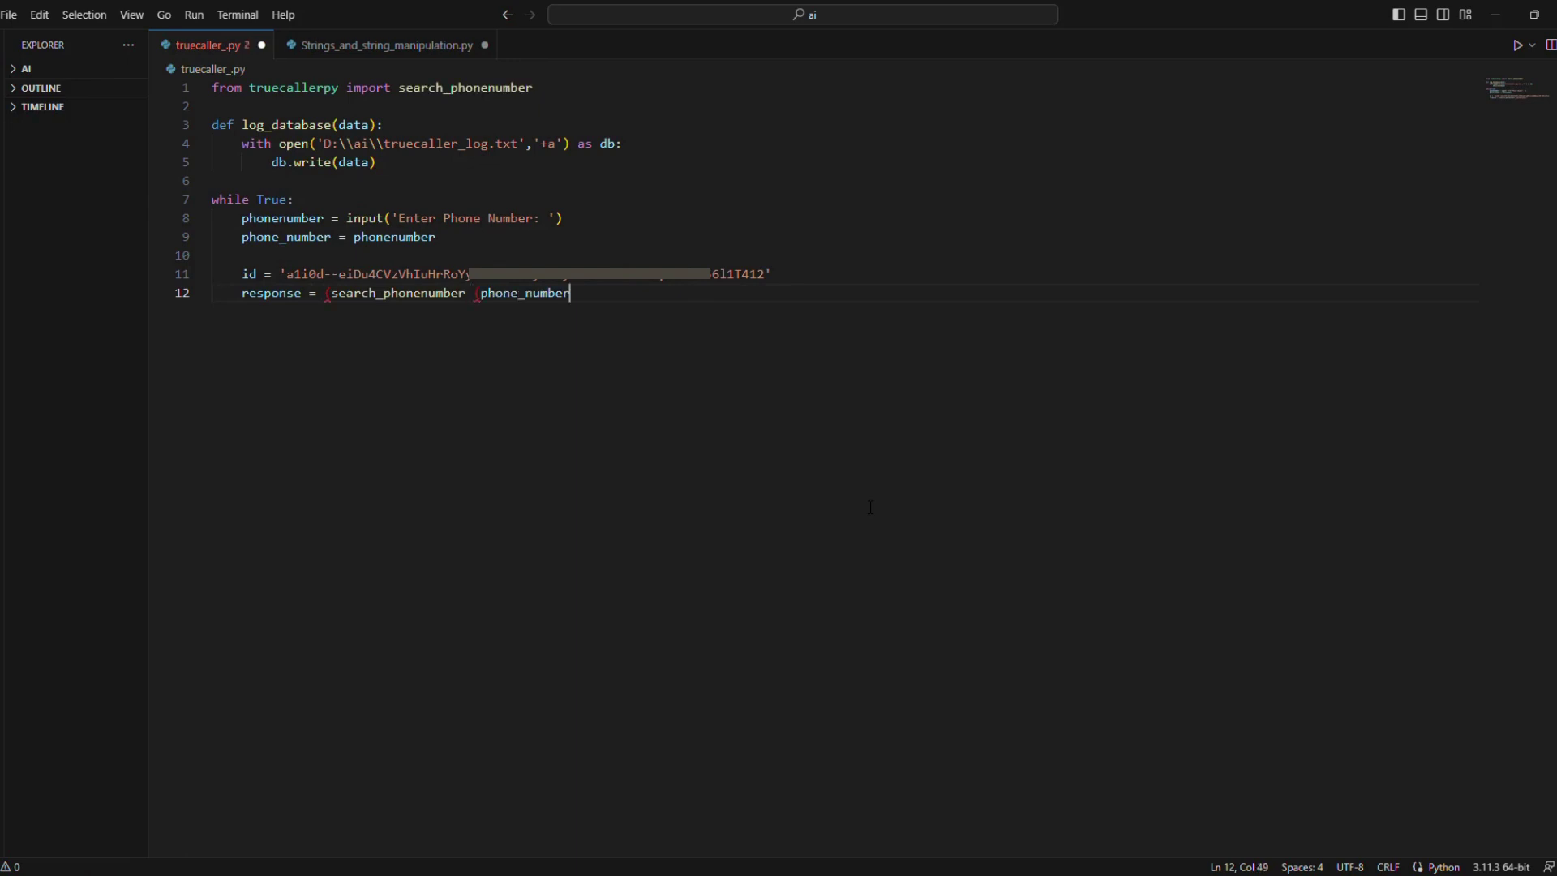
Step: Assign data = response["data"][0] inside the loop
{"action": "key", "text": "Return"}
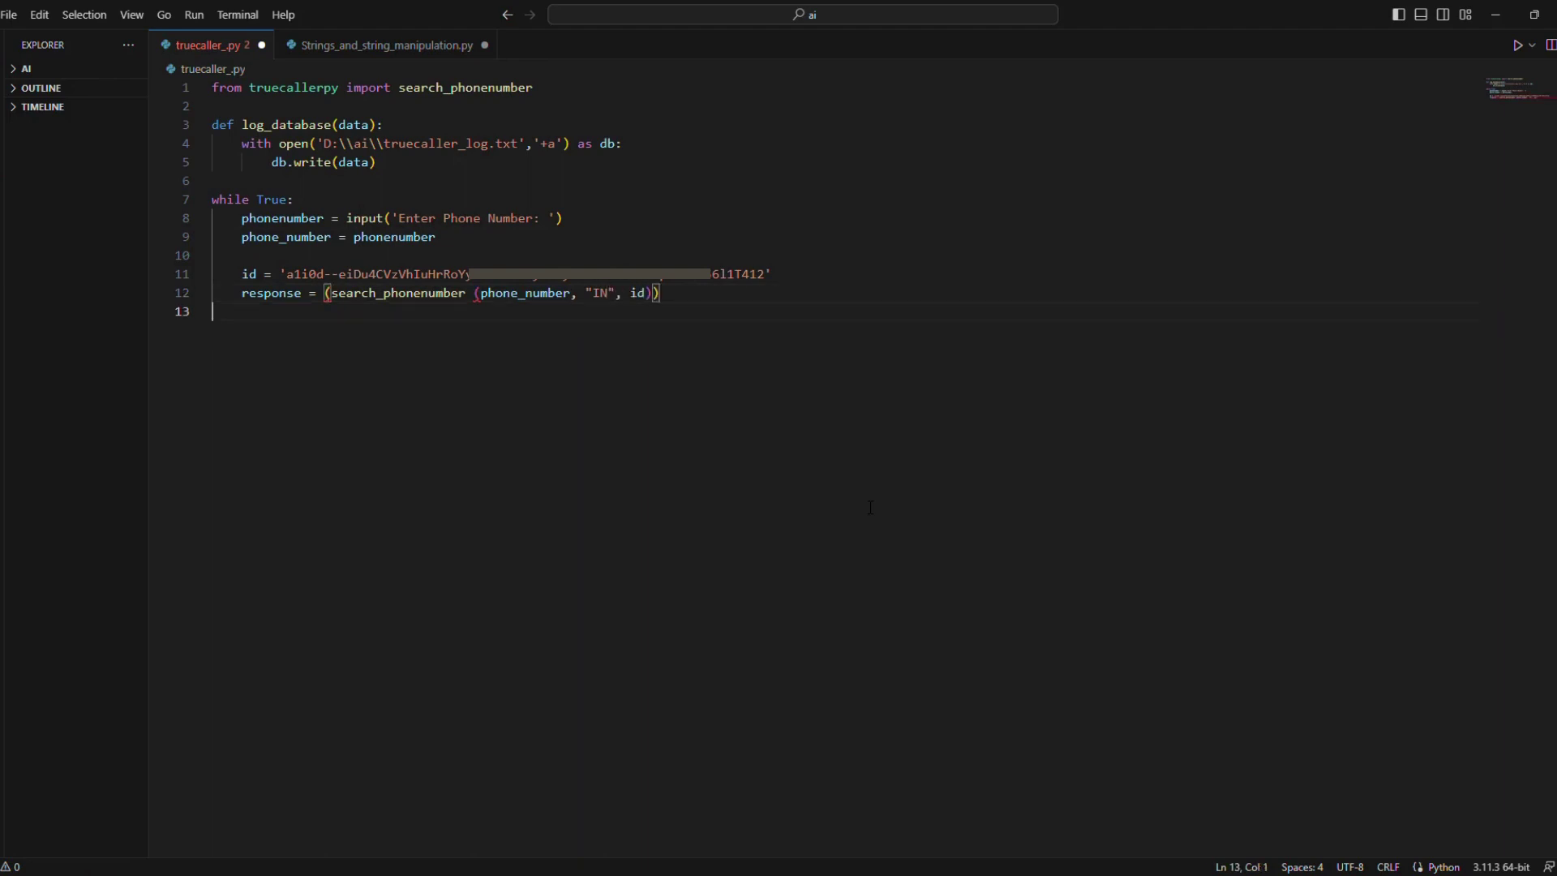
{"action": "key", "text": "Tab"}
{"action": "type", "text": "data"}
{"action": "type", "text": "= response"}
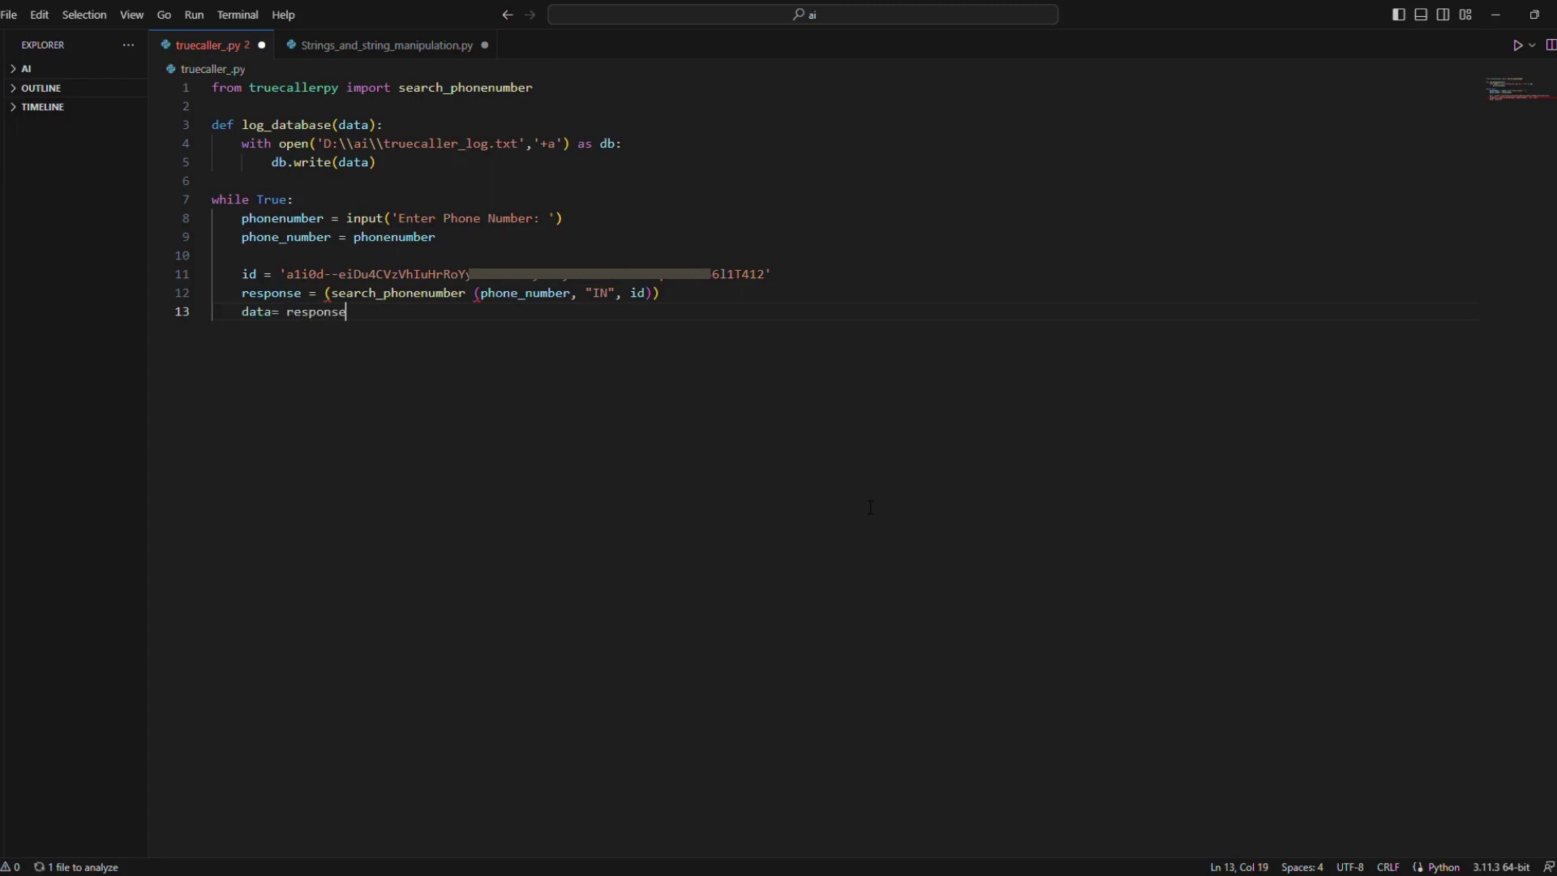
{"action": "type", "text": "[\"data"}
{"action": "type", "text": "\"][0"}
{"action": "type", "text": "]"}
{"action": "key", "text": "Return"}
{"action": "key", "text": "Tab"}
{"action": "type", "text": "print"}
{"action": "type", "text": "('Name"}
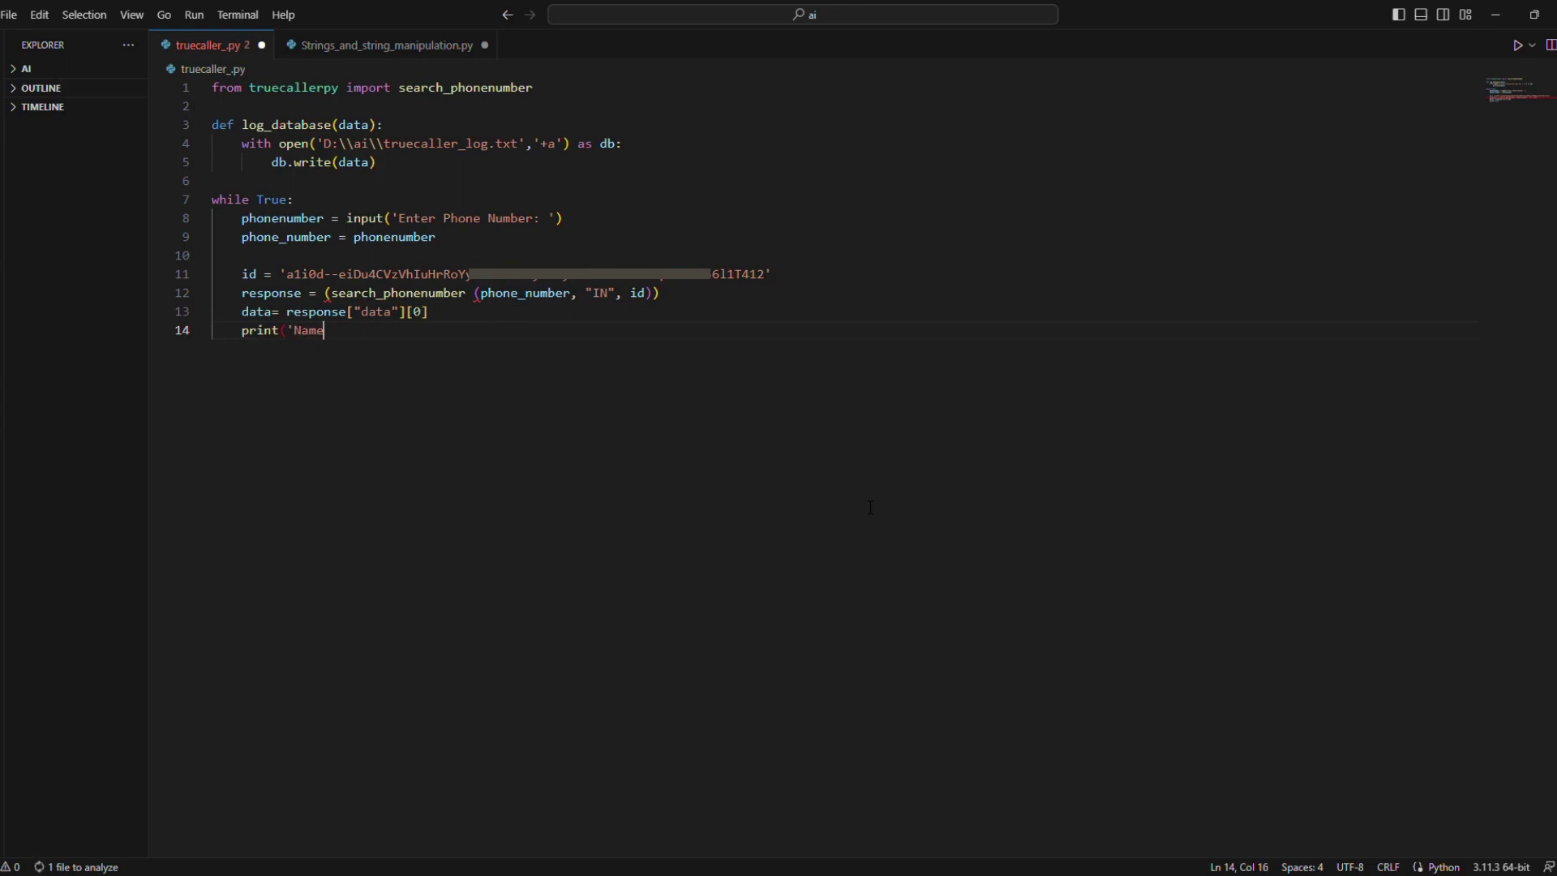
{"action": "type", "text": ":',data"}
{"action": "type", "text": "['name"}
{"action": "type", "text": "'])"}
Step: Print 'Name:' with data['name'] and log the Name and Number lines to the file
{"action": "key", "text": "Return"}
{"action": "key", "text": "BackSpace"}
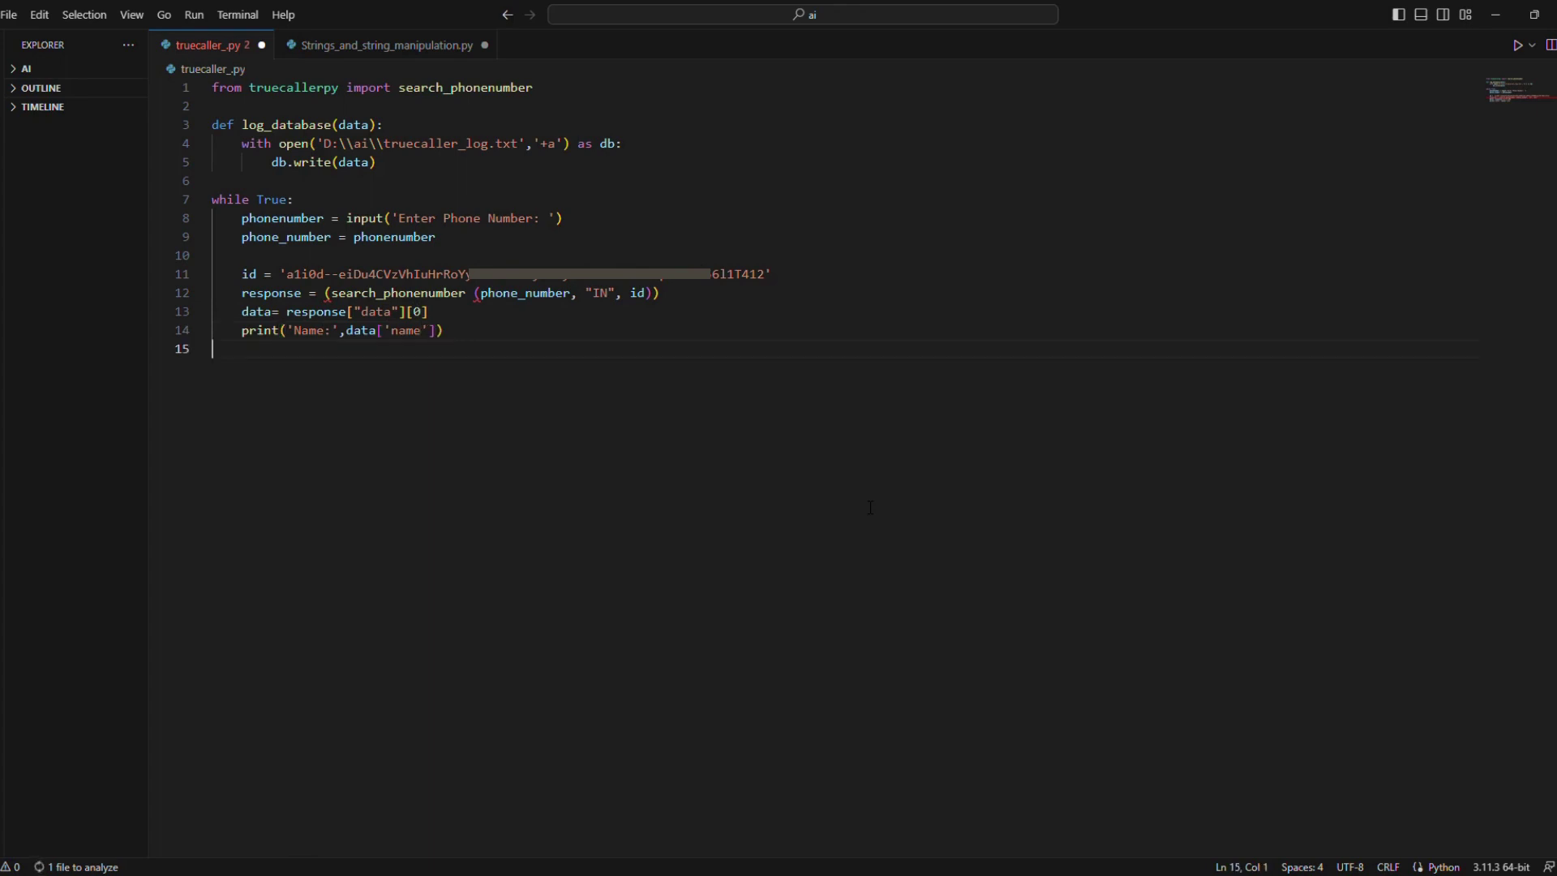
{"action": "key", "text": "Tab"}
{"action": "type", "text": "log_database"}
{"action": "type", "text": "(f'Name: "}
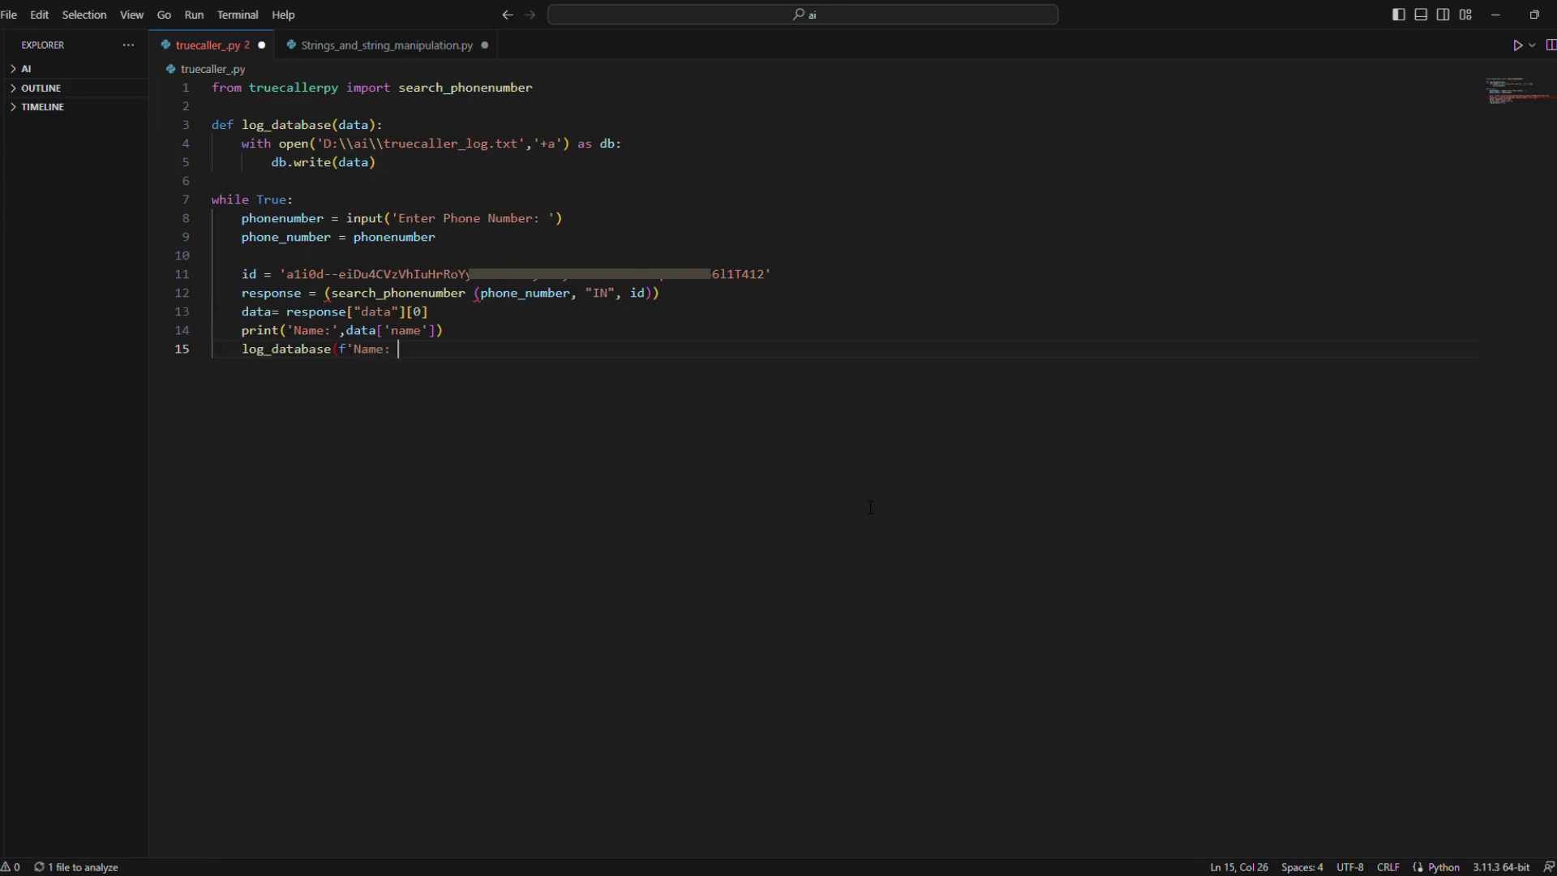
{"action": "type", "text": "{data[\"name\"]}\\n"}
{"action": "type", "text": "')"}
{"action": "key", "text": "Return"}
{"action": "type", "text": "log_database(f"}
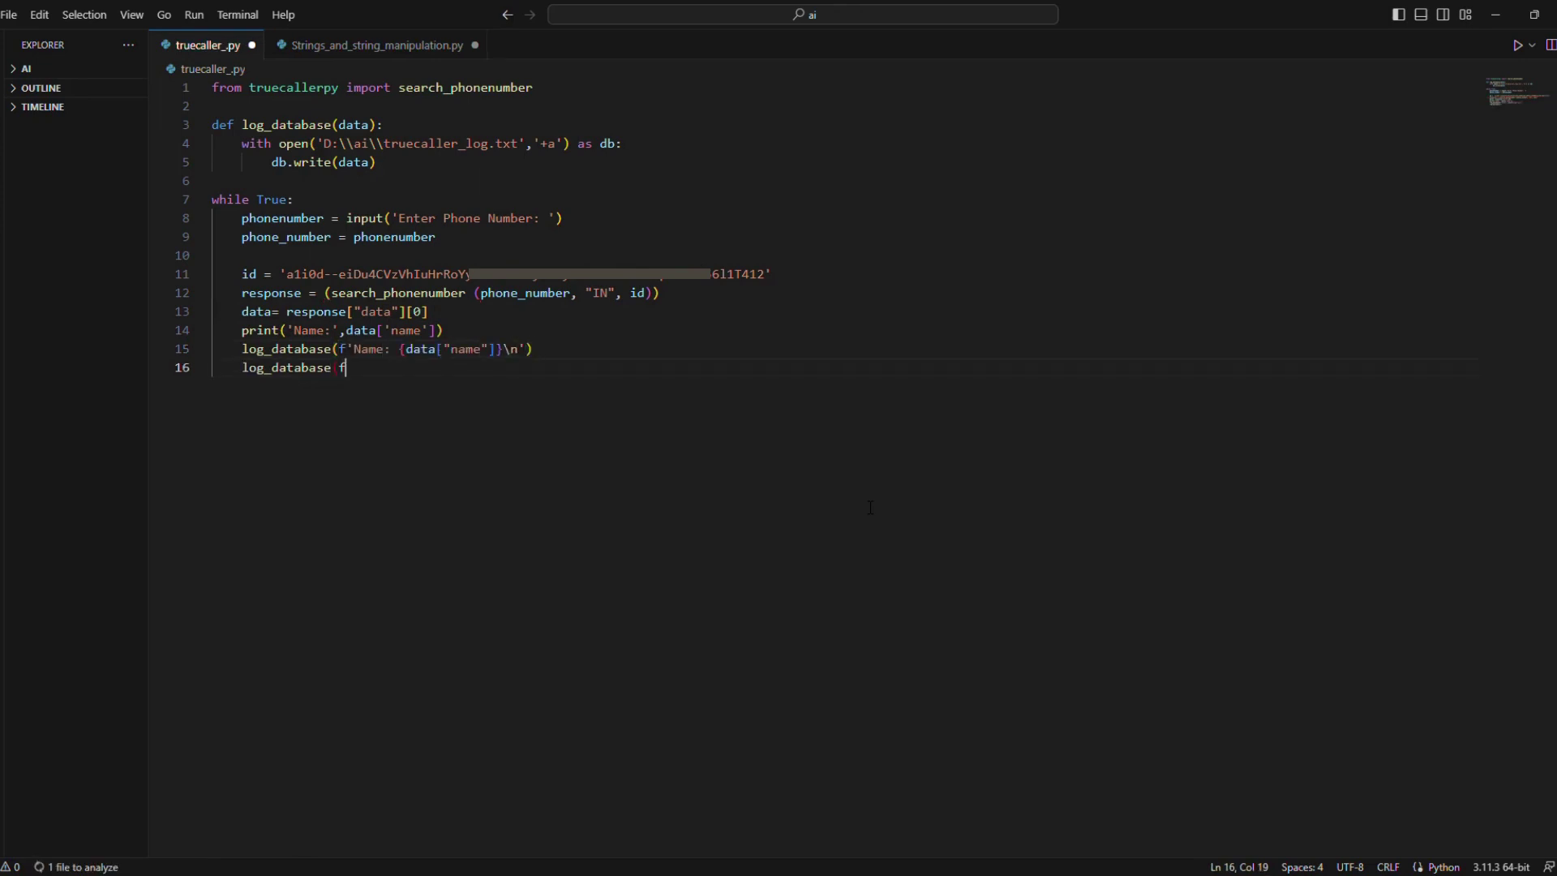
{"action": "type", "text": "'Number: {phone_number}\\"}
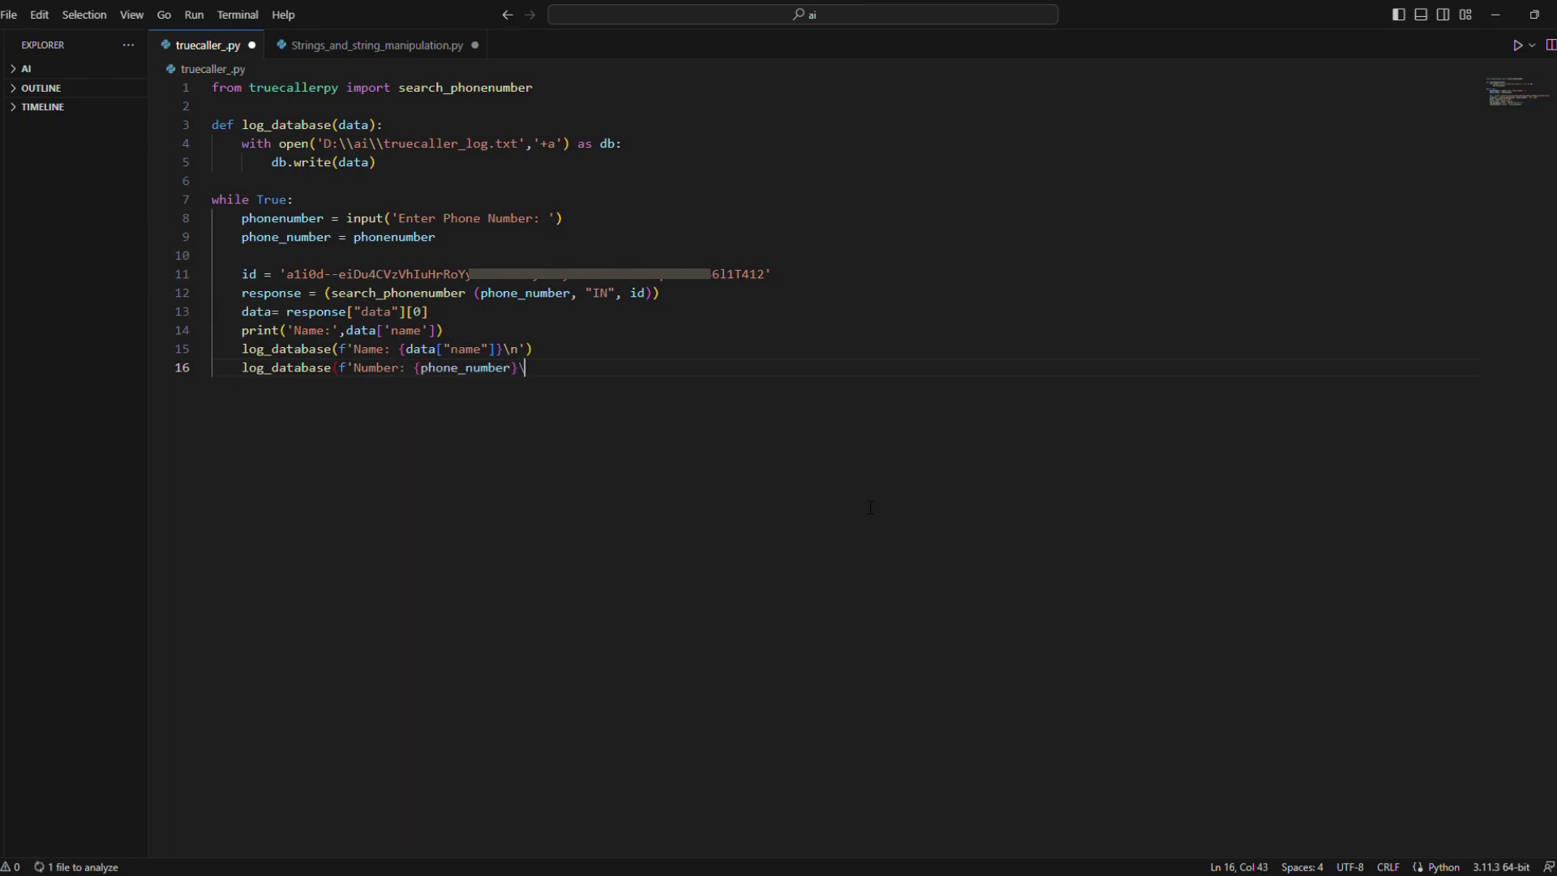
{"action": "type", "text": "n')"}
Step: Add phones = data['phones'] and a for loop printing 'SIM:' phone['carrier'] with a log_database SIM line
{"action": "key", "text": "Return"}
{"action": "key", "text": "Return"}
{"action": "type", "text": "phones "}
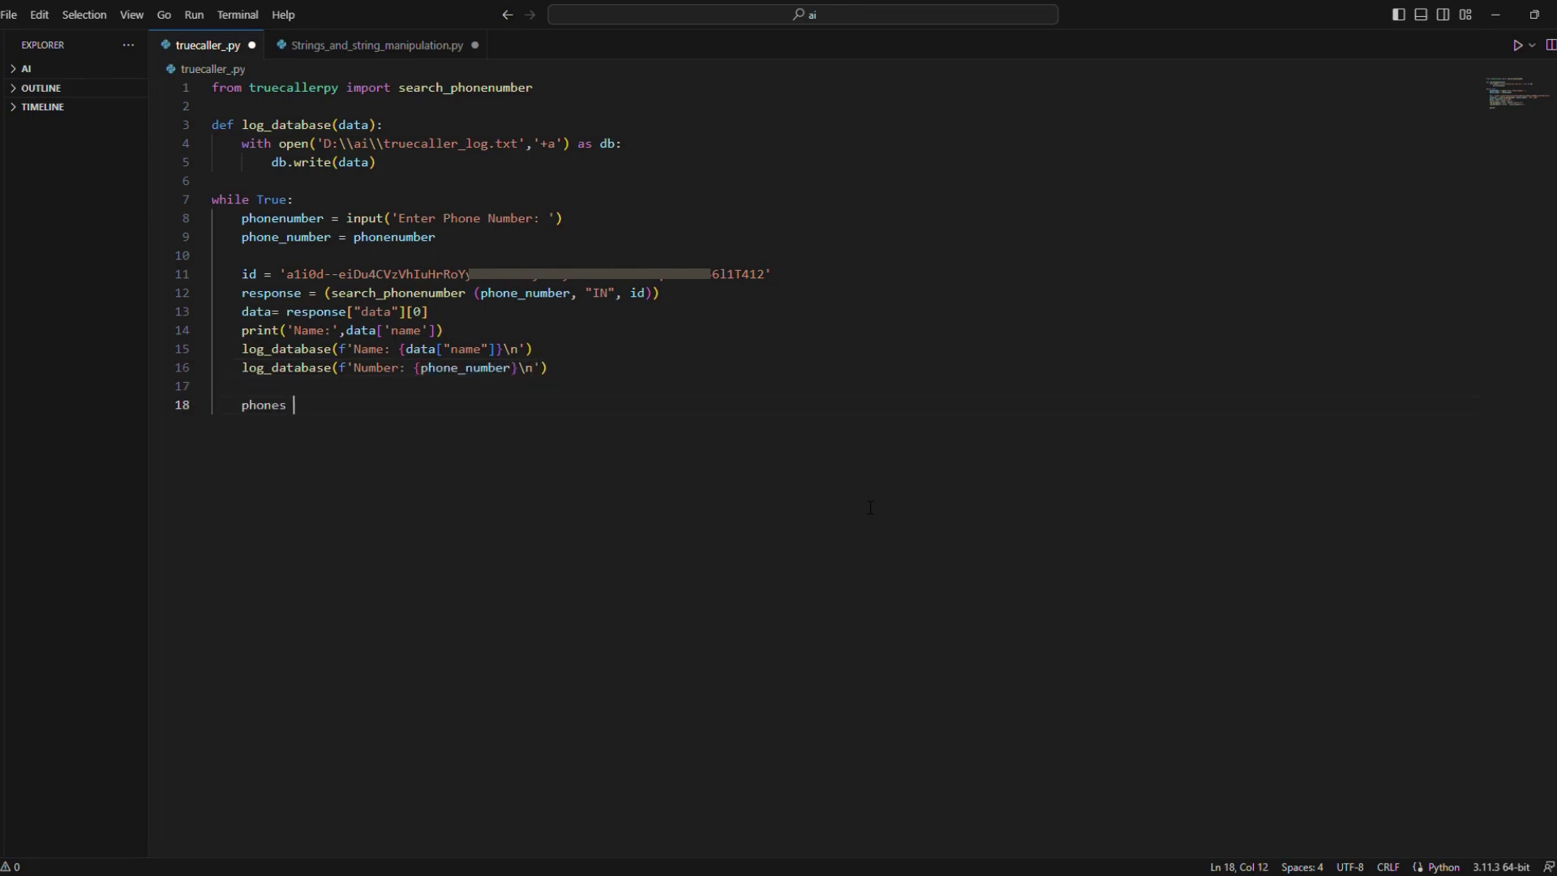
{"action": "type", "text": "= data['phones']"}
{"action": "key", "text": "Return"}
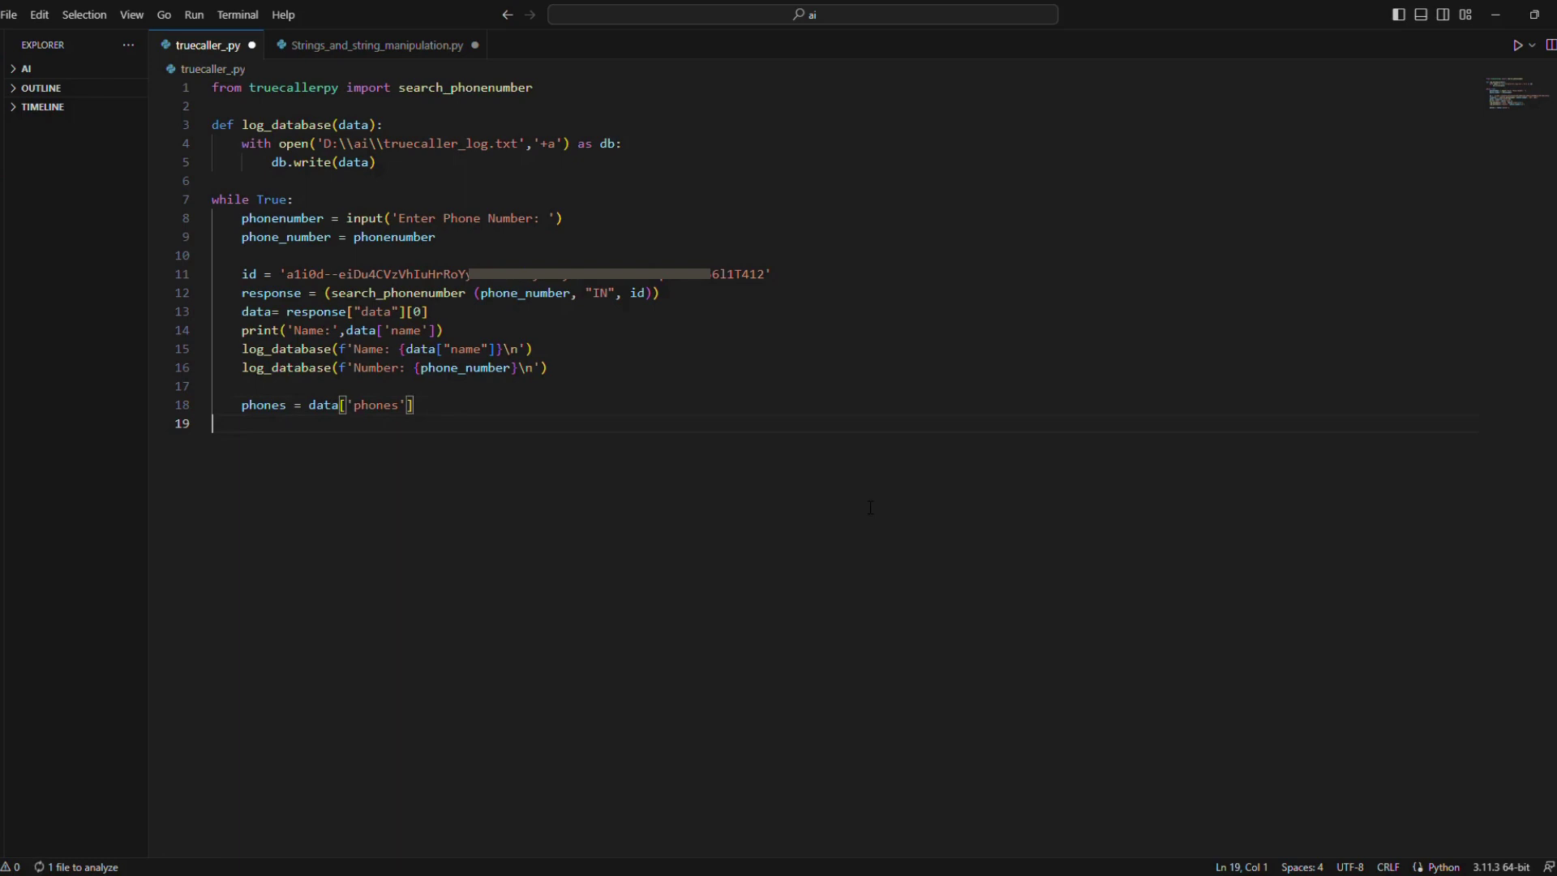
{"action": "key", "text": "Tab"}
{"action": "type", "text": "for phone in phones"}
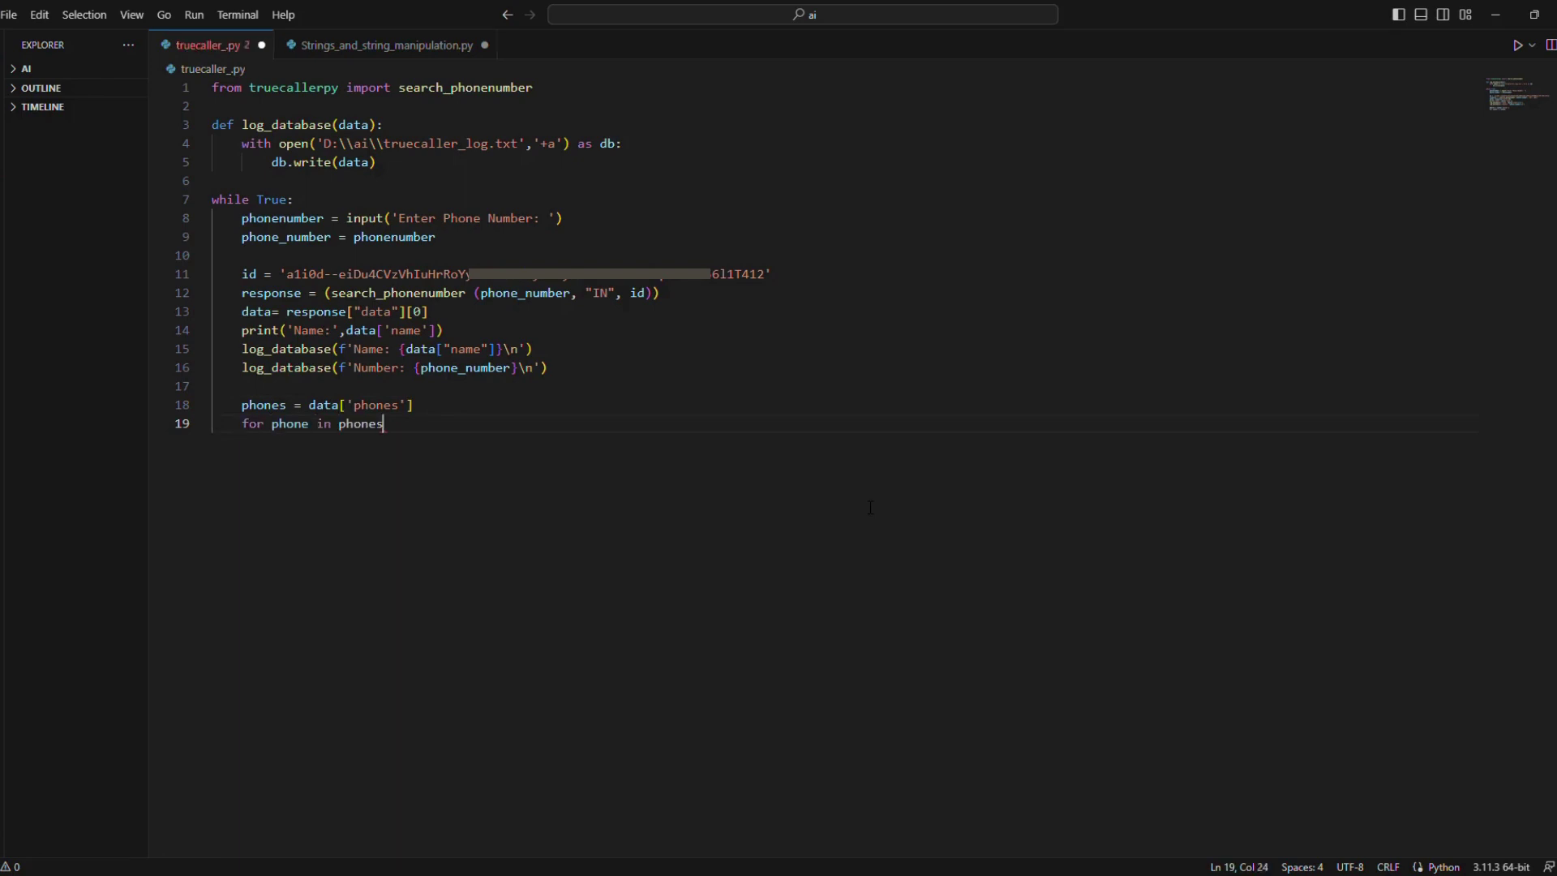
{"action": "type", "text": ":"}
{"action": "key", "text": "Return"}
{"action": "key", "text": "Tab"}
{"action": "type", "text": "print('"}
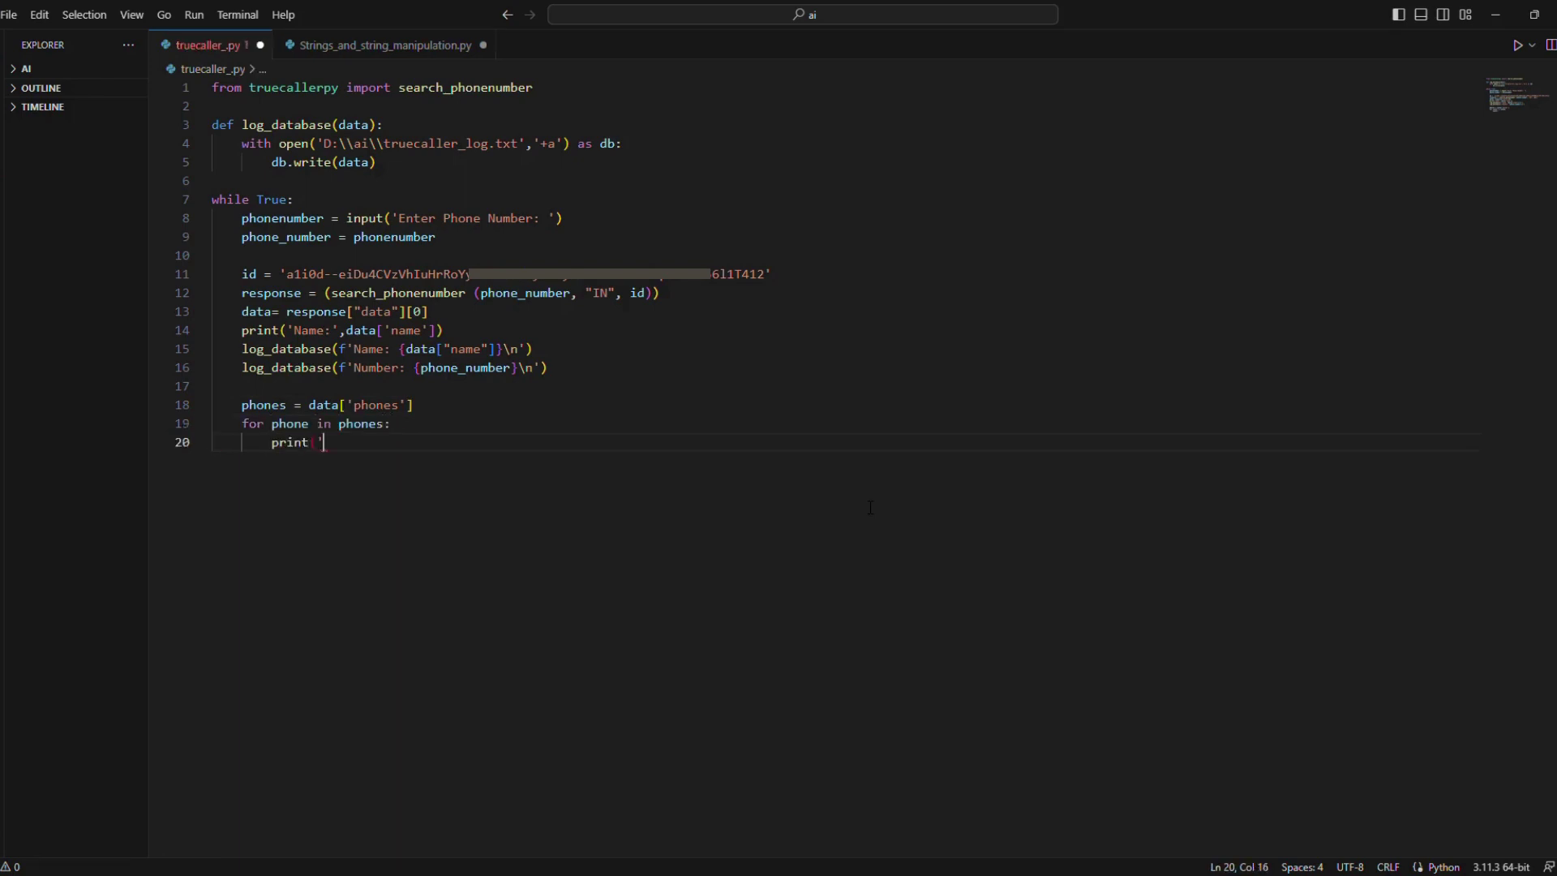
{"action": "type", "text": "SIM:',phone['carrier']"}
{"action": "key", "text": "Return"}
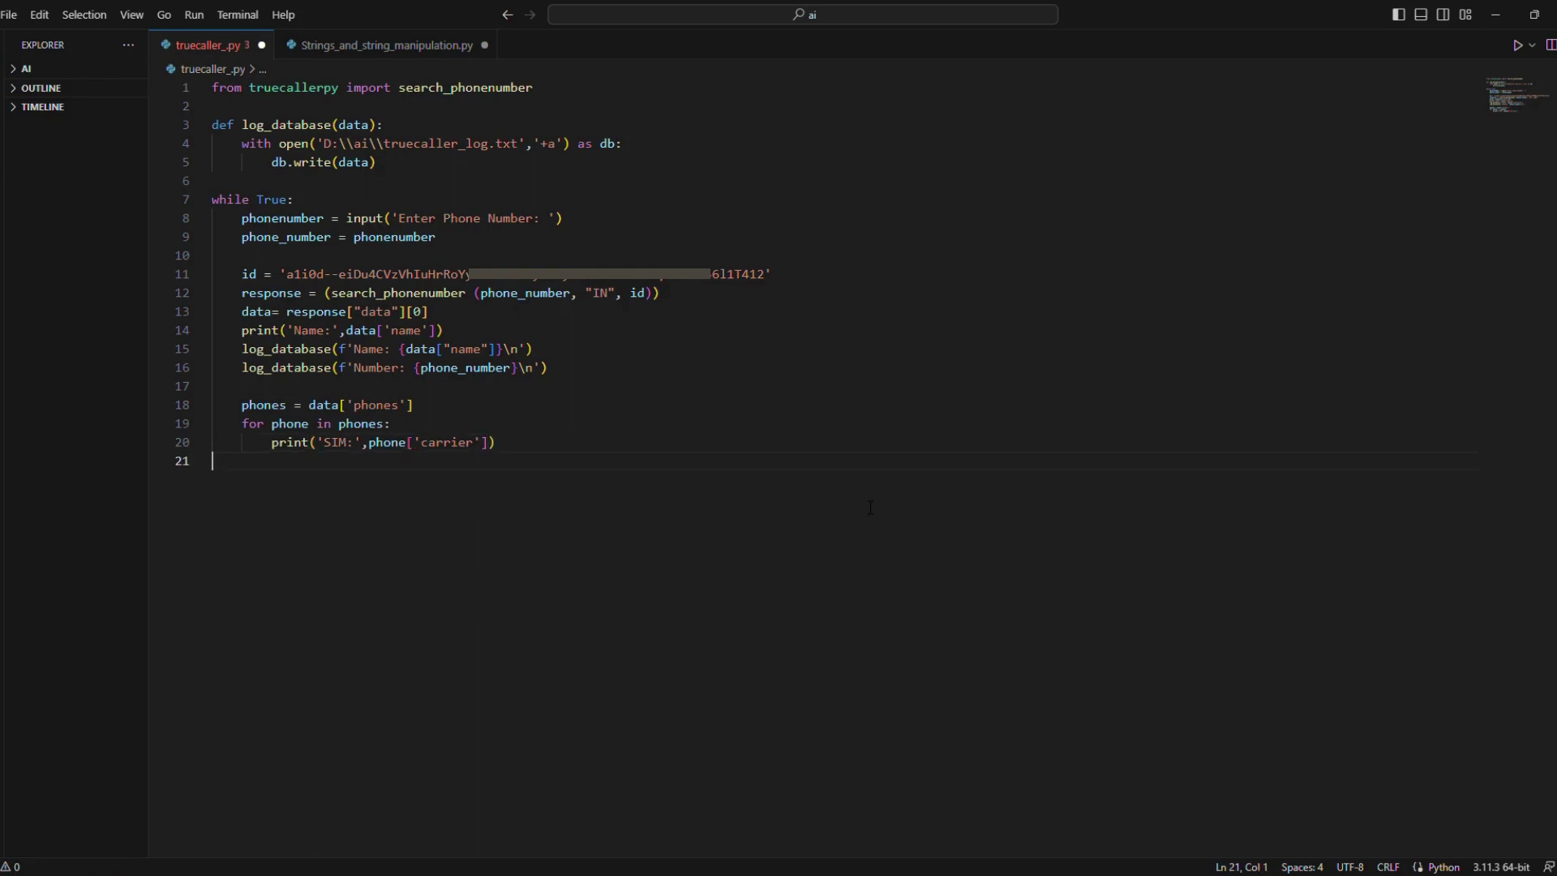
{"action": "key", "text": "Tab"}
{"action": "key", "text": "Tab"}
{"action": "type", "text": "log_database(f'"}
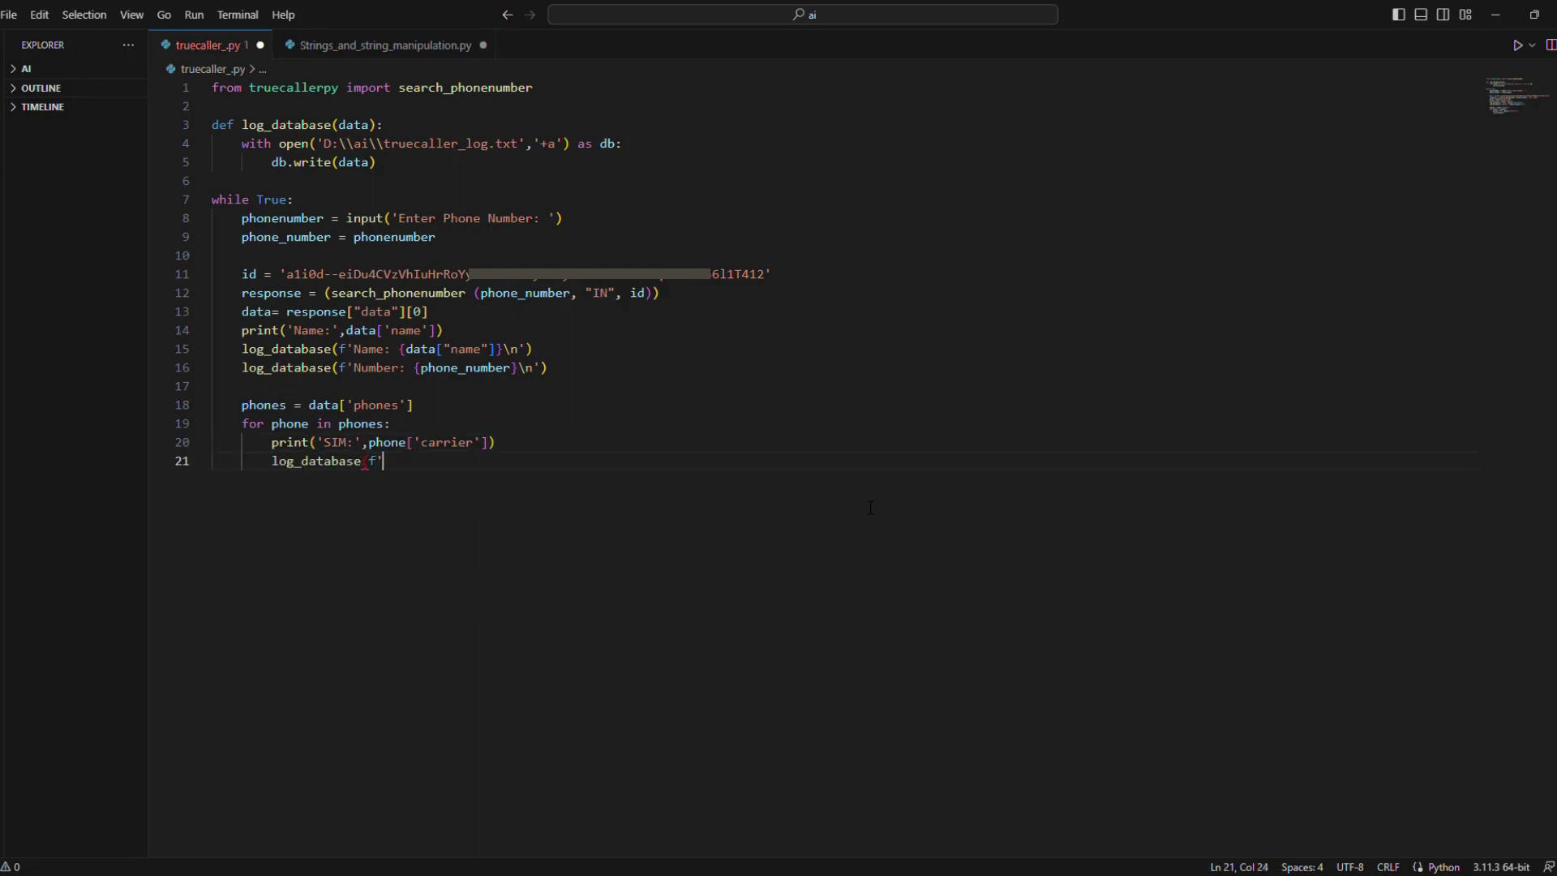
{"action": "type", "text": "SIM: {phone[\"carrier"}
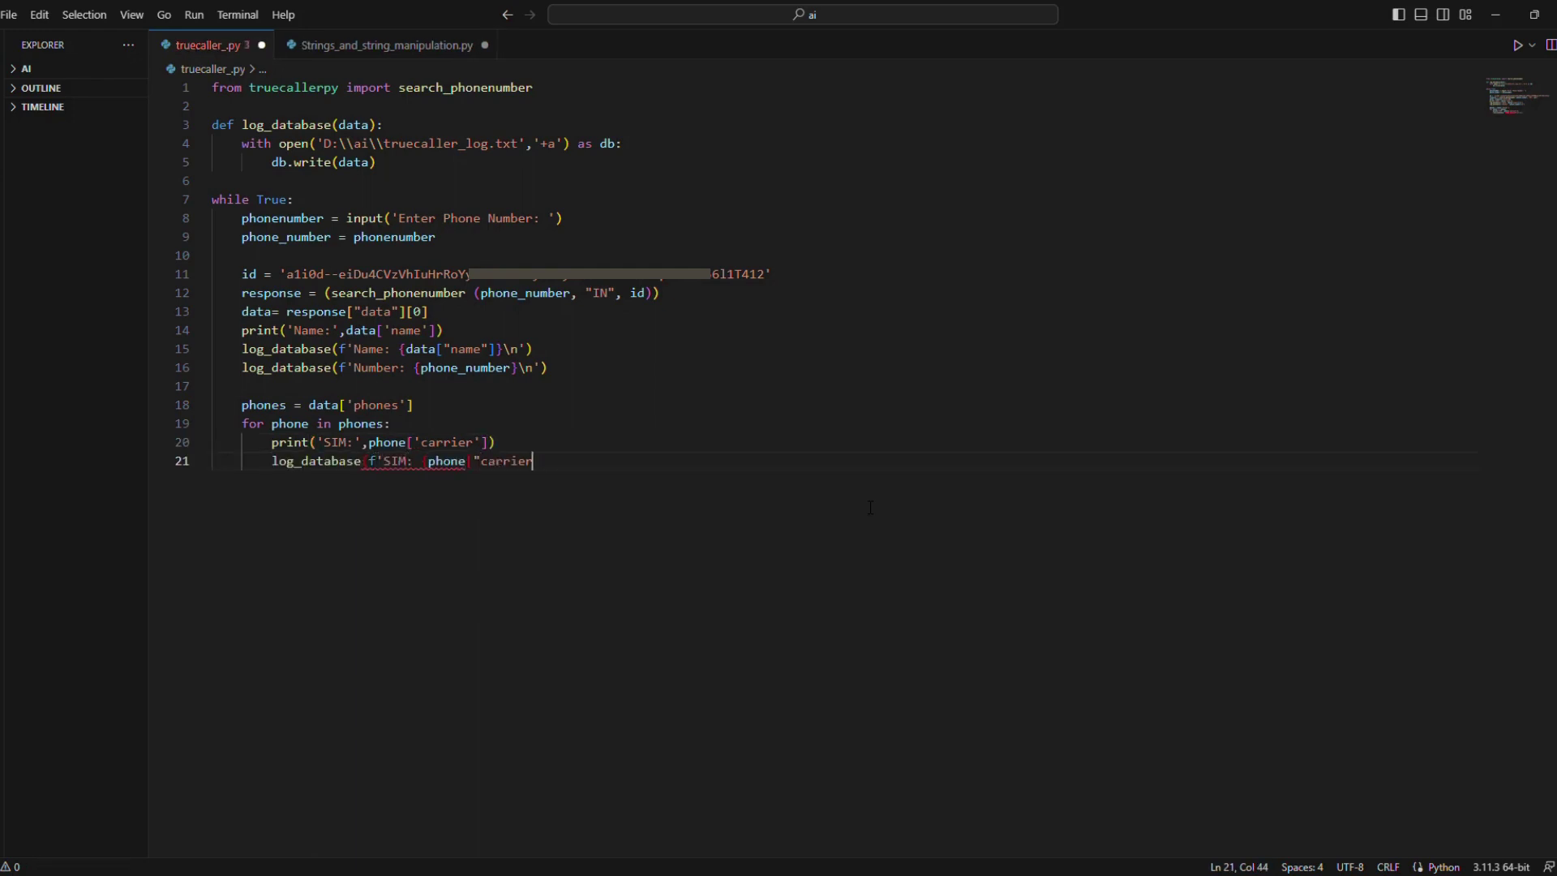
{"action": "type", "text": "\"]}\\n')"}
Step: Add an addresses loop printing 'Address:' countryCode and city and logging the countryCode
{"action": "key", "text": "Return"}
{"action": "key", "text": "Return"}
{"action": "key", "text": "BackSpace"}
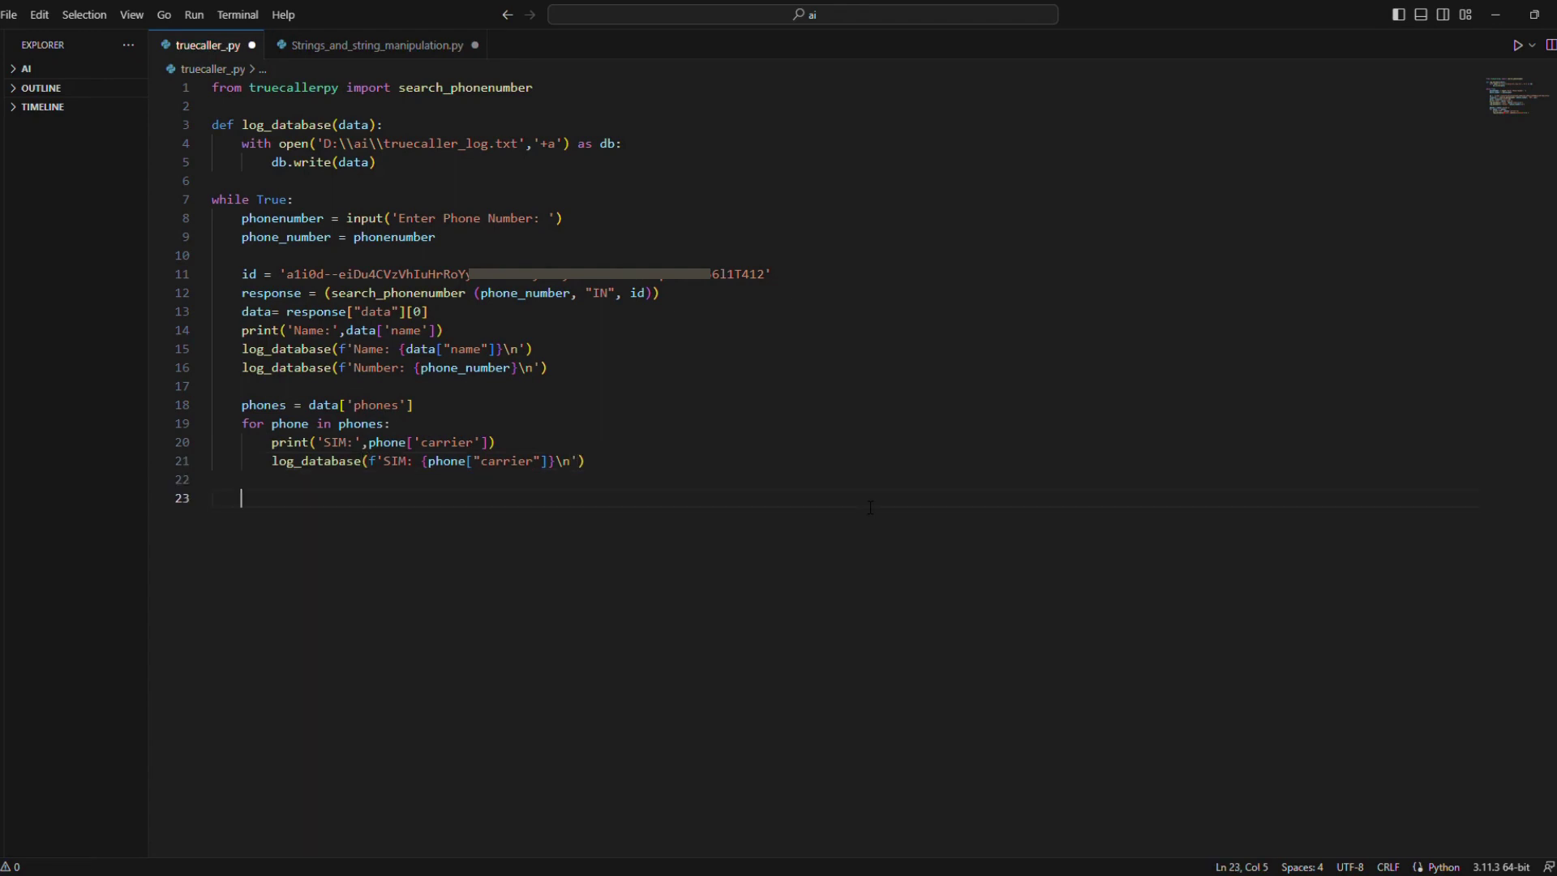
{"action": "type", "text": "addresses = data['addresses']"}
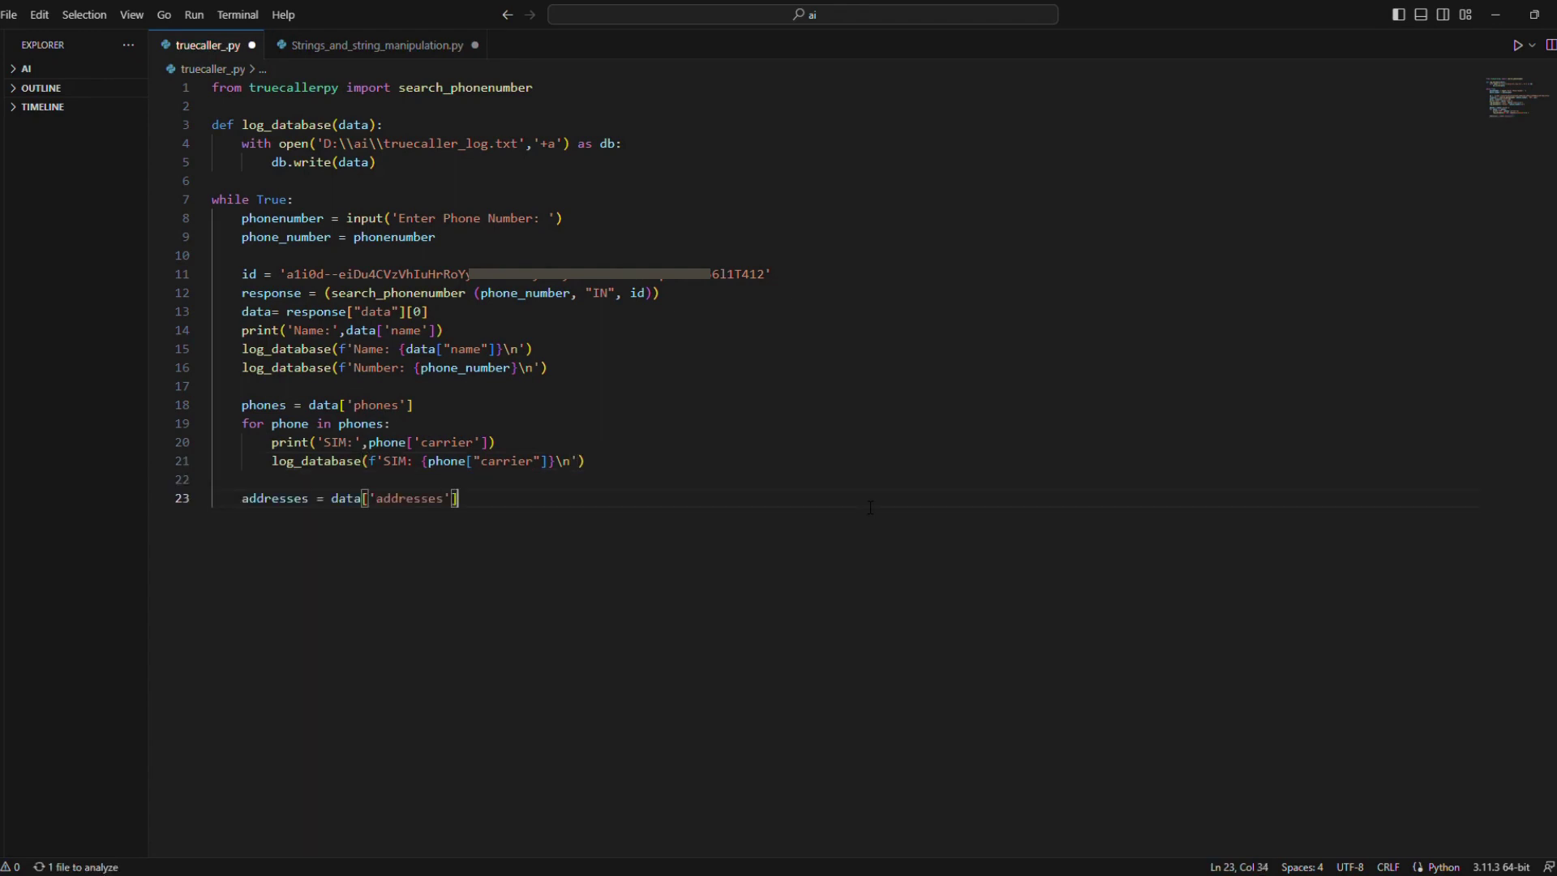
{"action": "key", "text": "Return"}
{"action": "type", "text": "for address in addresses"}
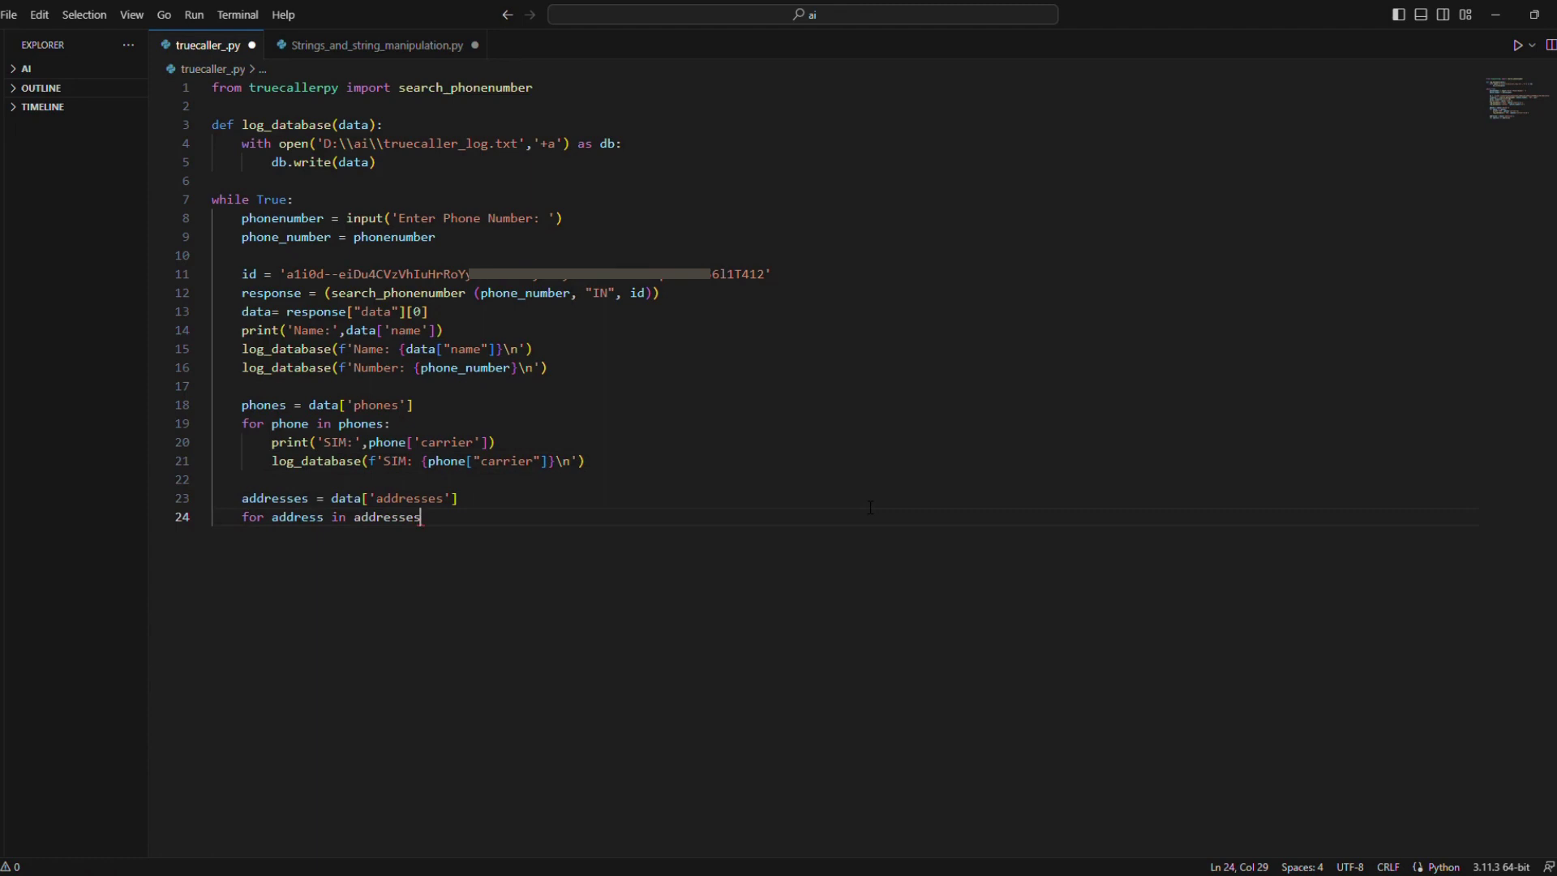
{"action": "type", "text": ":"}
{"action": "key", "text": "Return"}
{"action": "type", "text": "print('Address"}
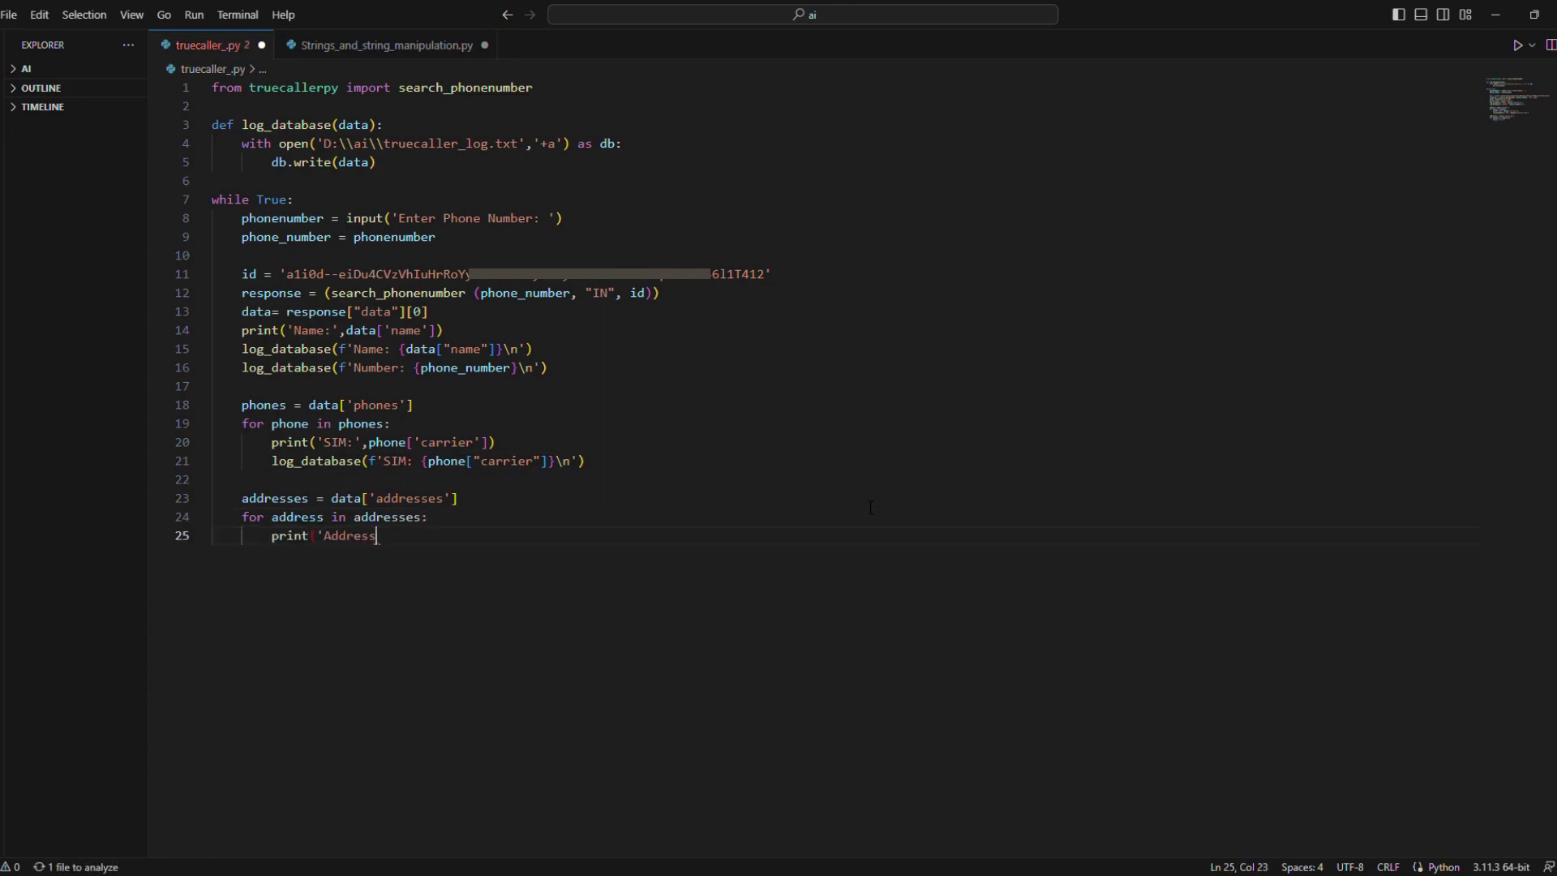
{"action": "type", "text": ":',address['countryCode'], address"}
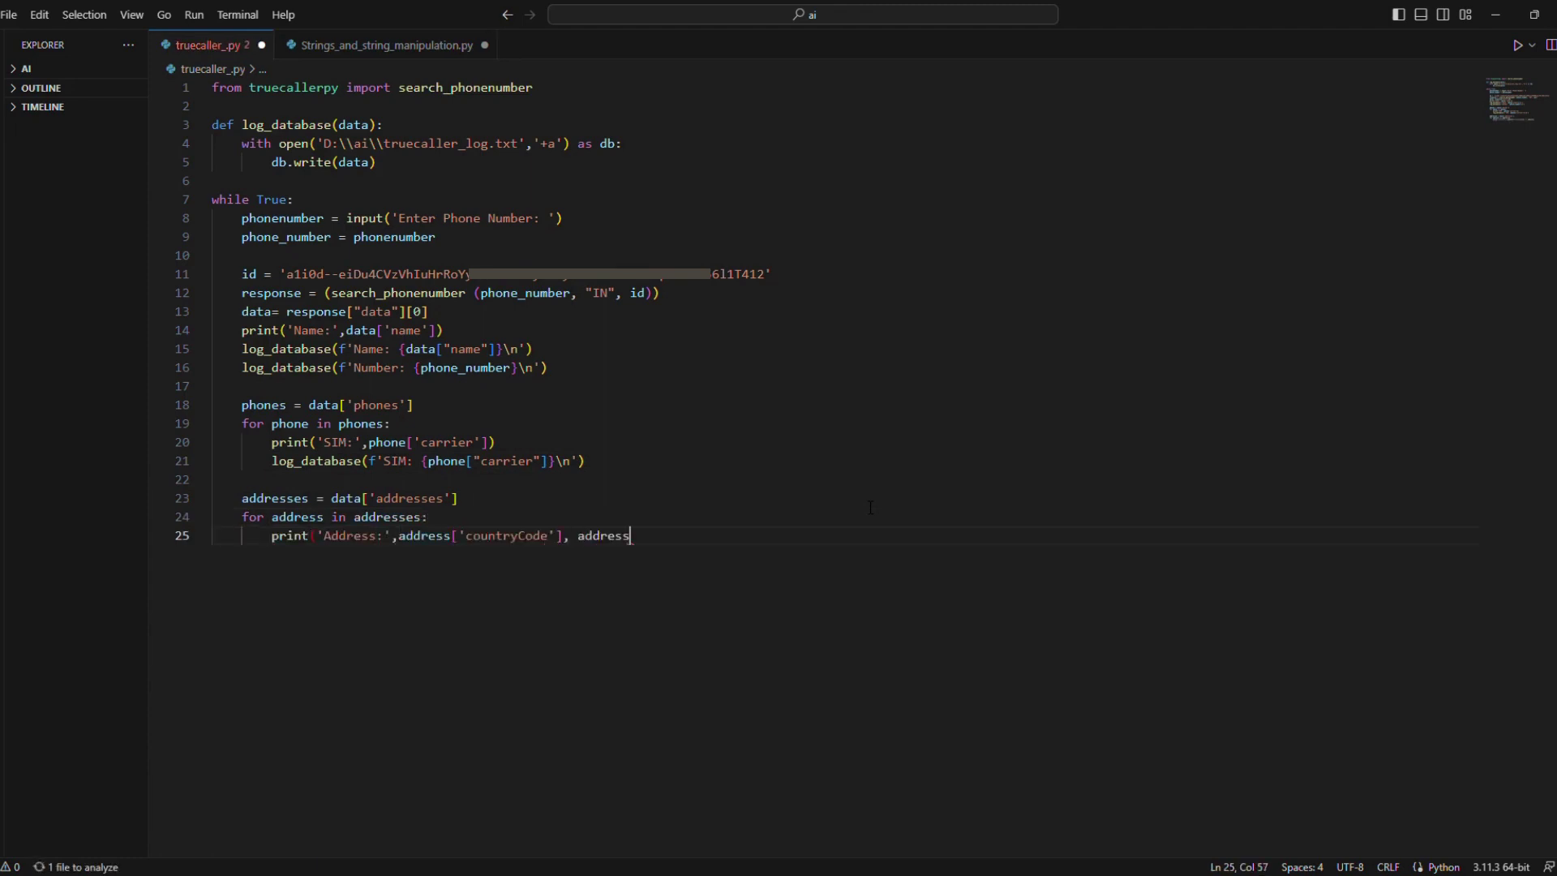
{"action": "type", "text": "['city']"}
{"action": "key", "text": "Return"}
{"action": "type", "text": "log_database"}
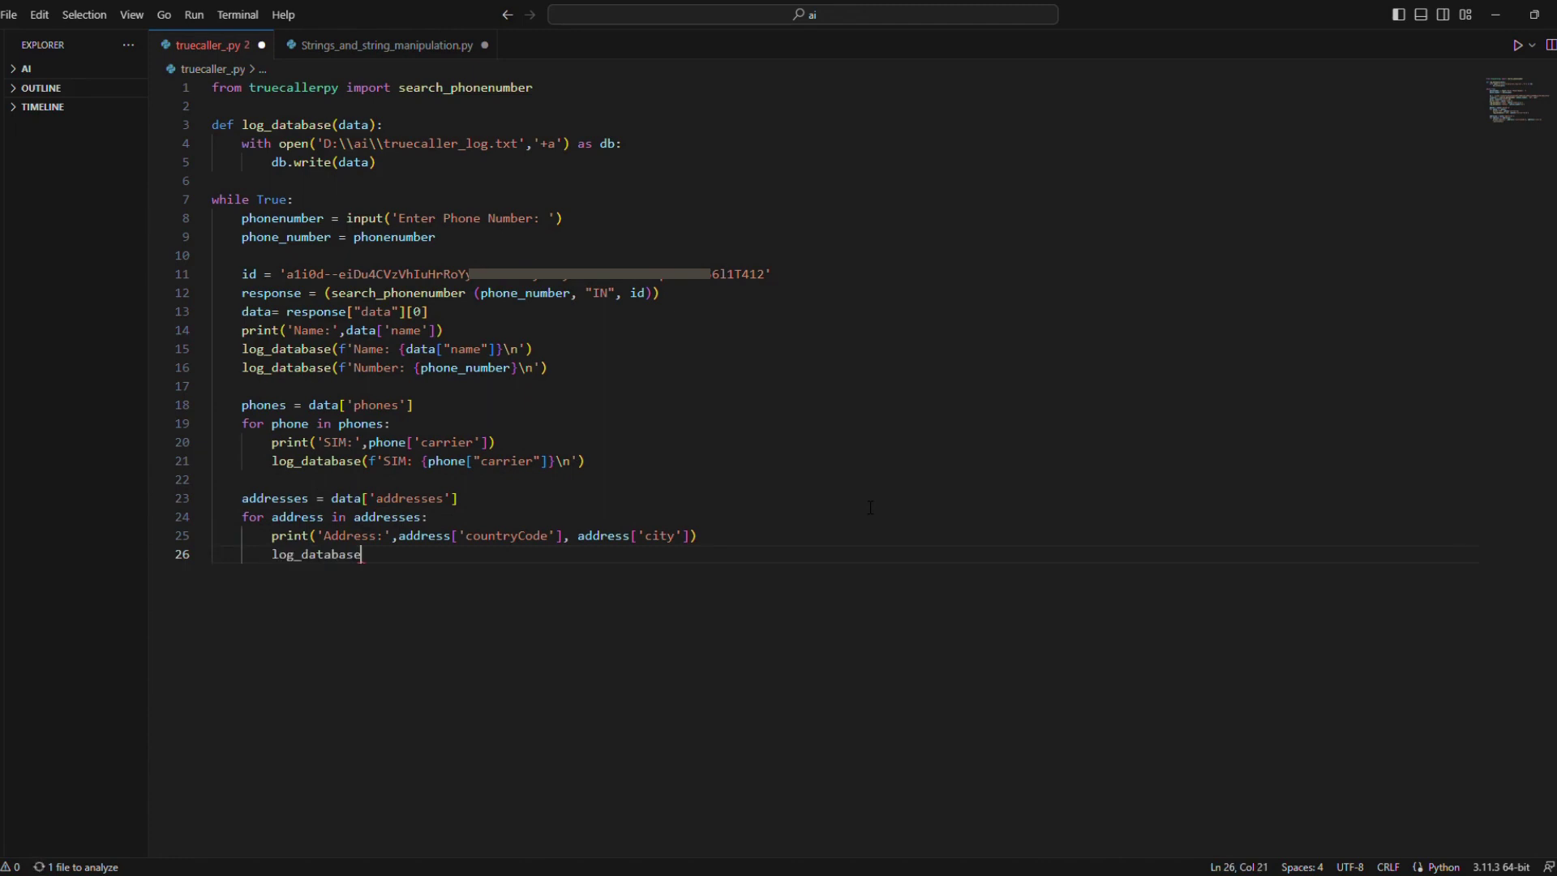
{"action": "type", "text": "(f'Address:  "}
{"action": "type", "text": "{address[\"countryCode\"]}\\n')"}
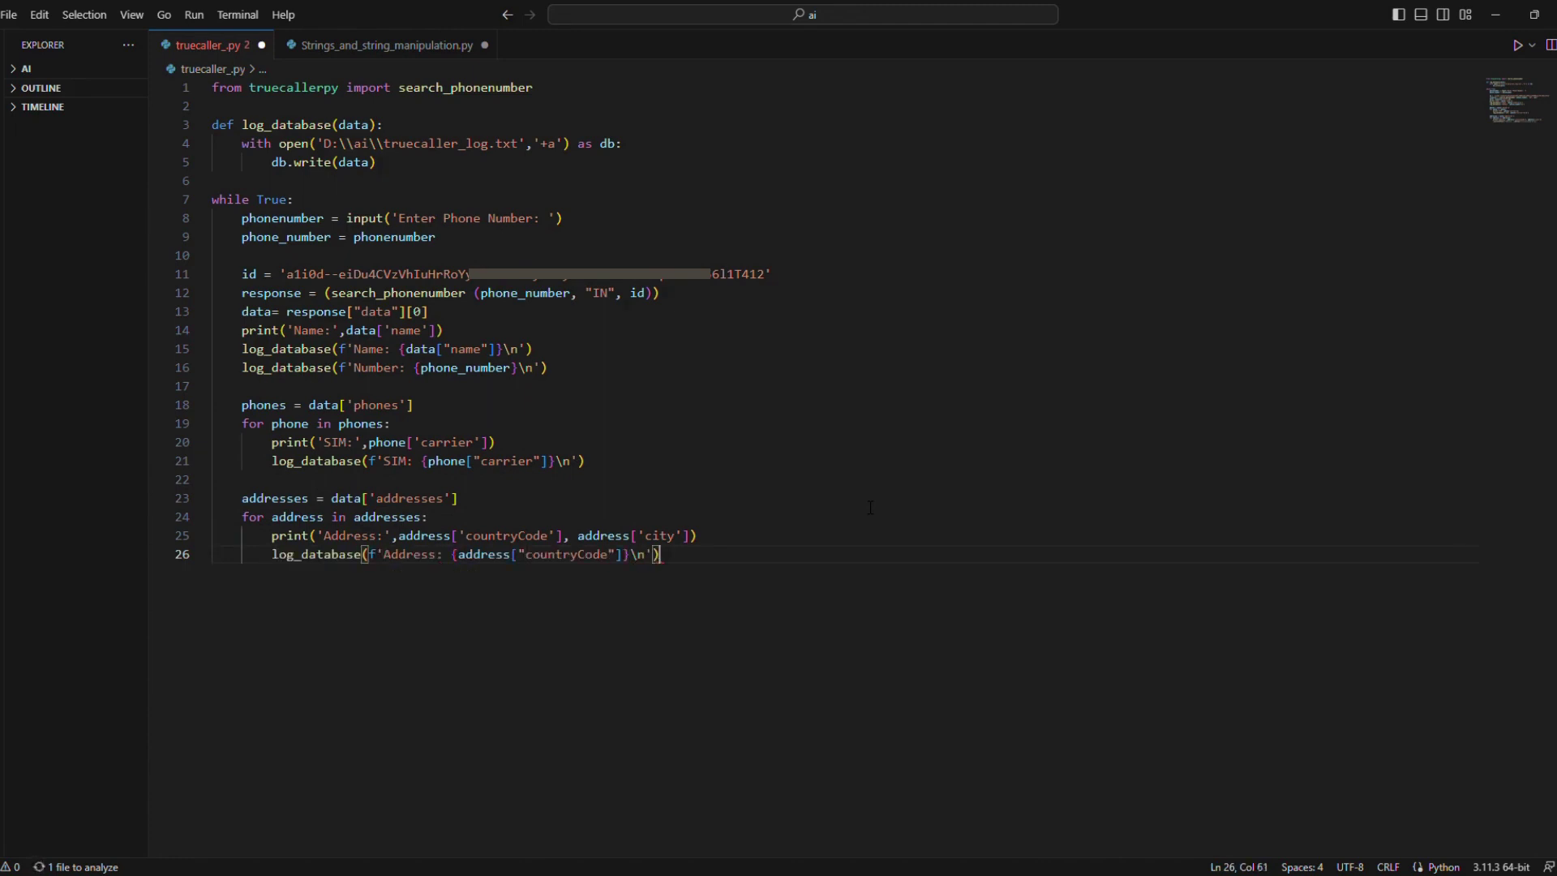
Step: Add an internetAddresses loop printing 'Gmail:' address['id'] and logging each Gmail id
{"action": "key", "text": "Return"}
{"action": "key", "text": "Return"}
{"action": "key", "text": "BackSpace"}
{"action": "type", "text": "internetAddresses = data['"}
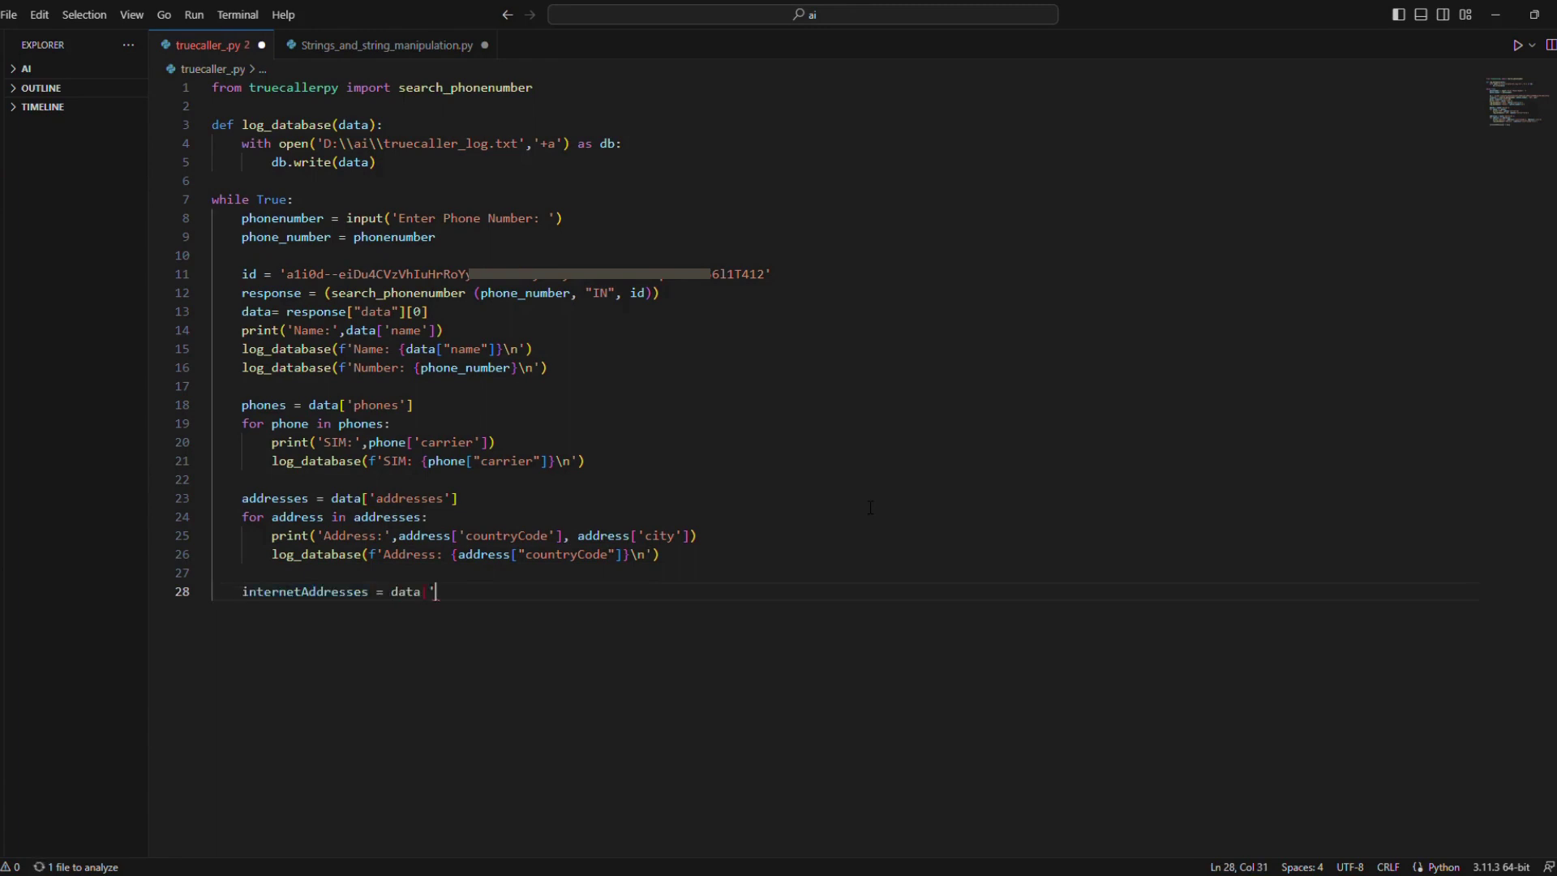
{"action": "type", "text": "internetAddresses']"}
{"action": "key", "text": "Return"}
{"action": "type", "text": "for "}
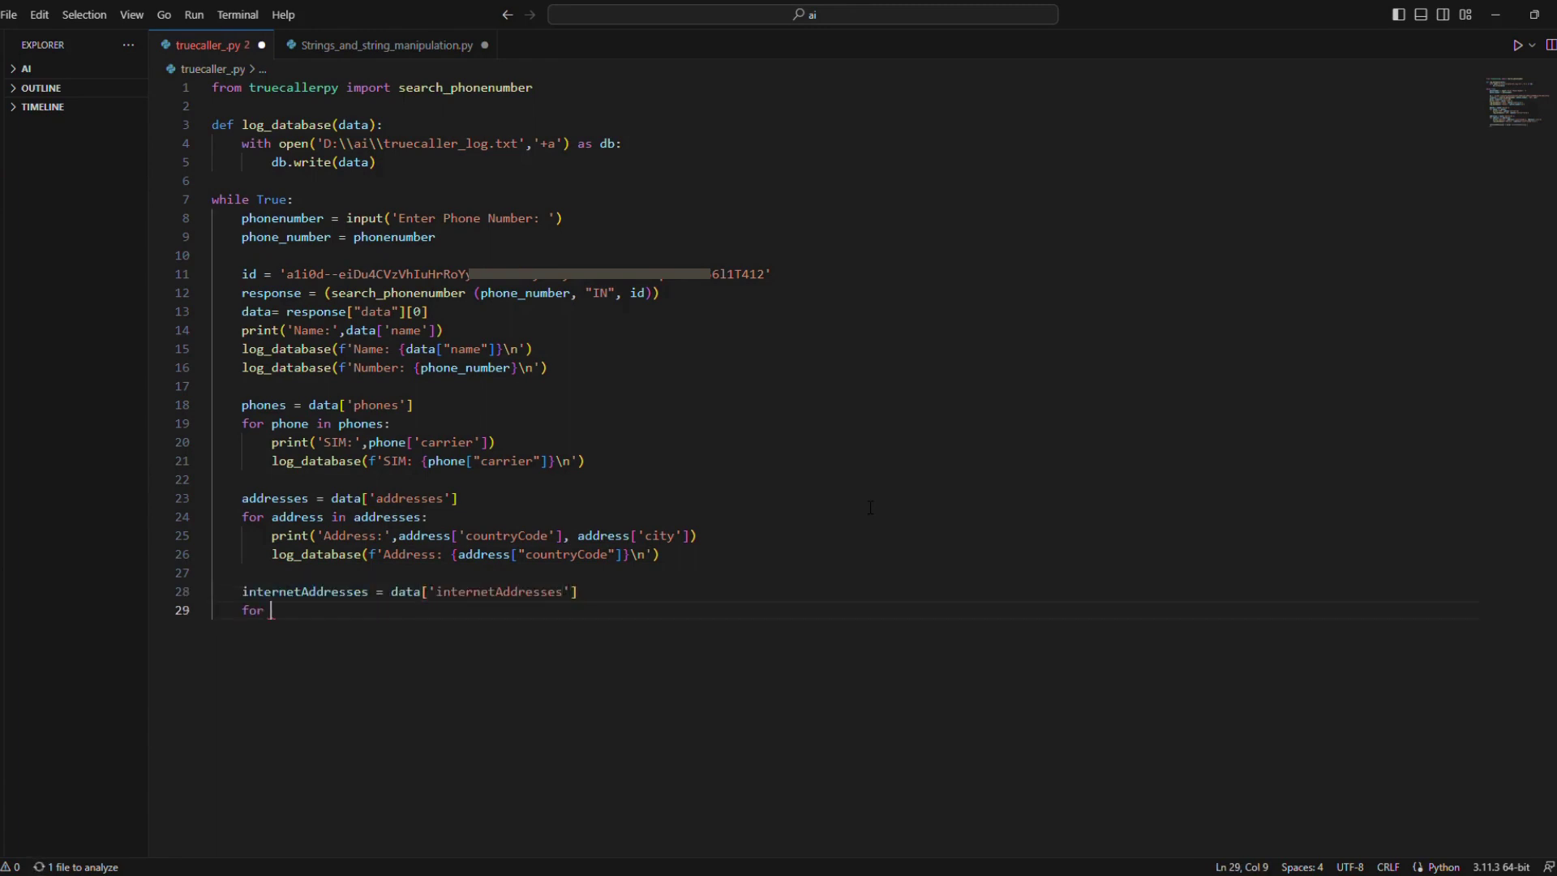
{"action": "type", "text": "address in internetAddresses:"}
{"action": "key", "text": "Return"}
{"action": "type", "text": "print"}
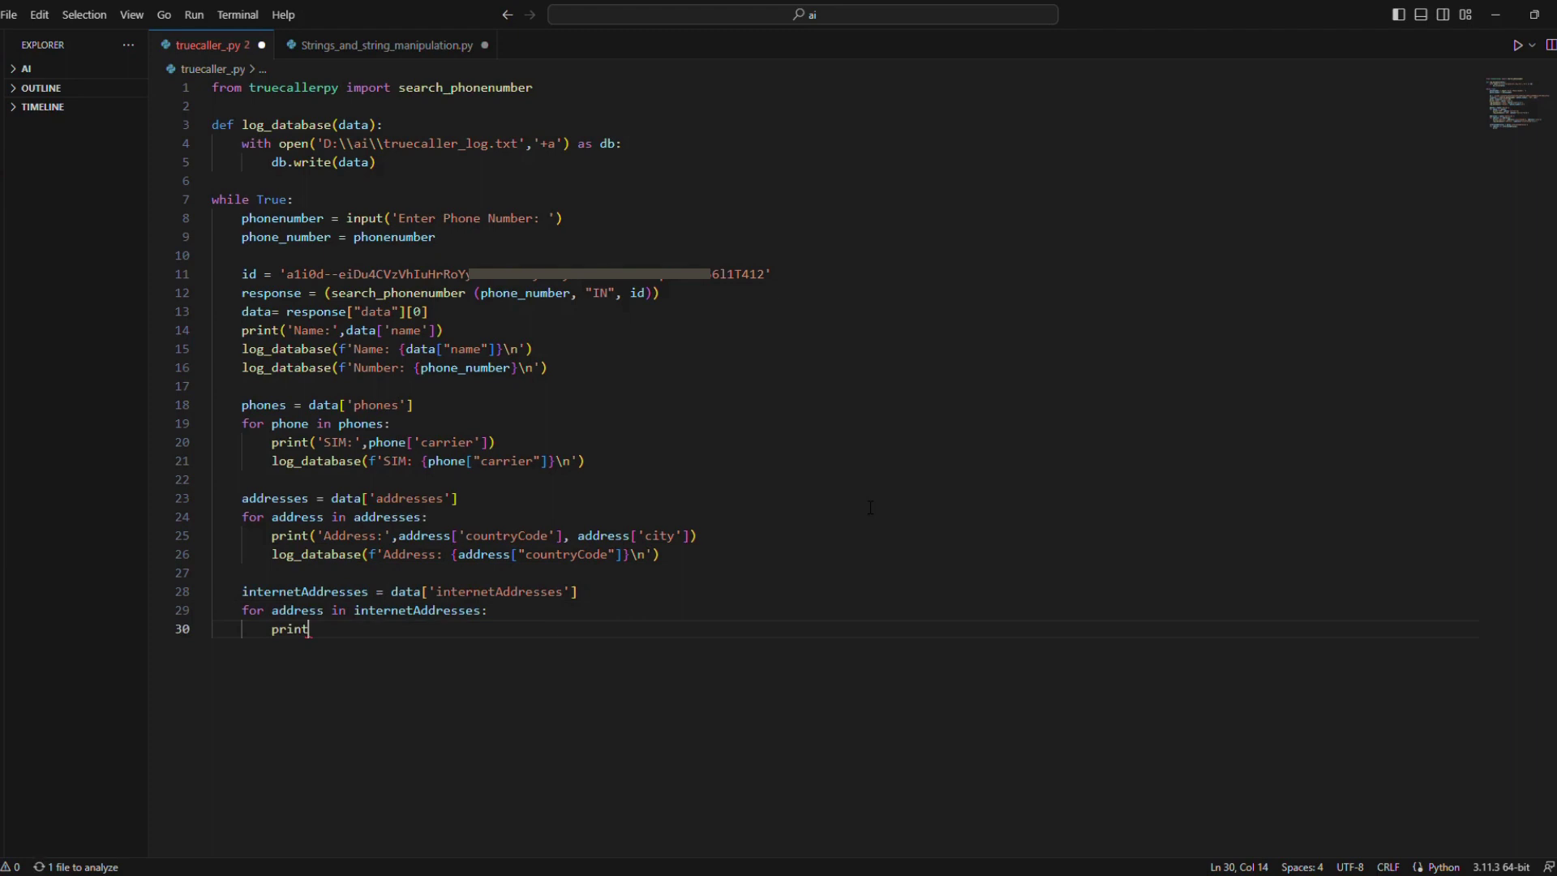
{"action": "type", "text": "('Gmail:',address['id"}
{"action": "type", "text": "'])"}
{"action": "key", "text": "Return"}
{"action": "type", "text": "log_database"}
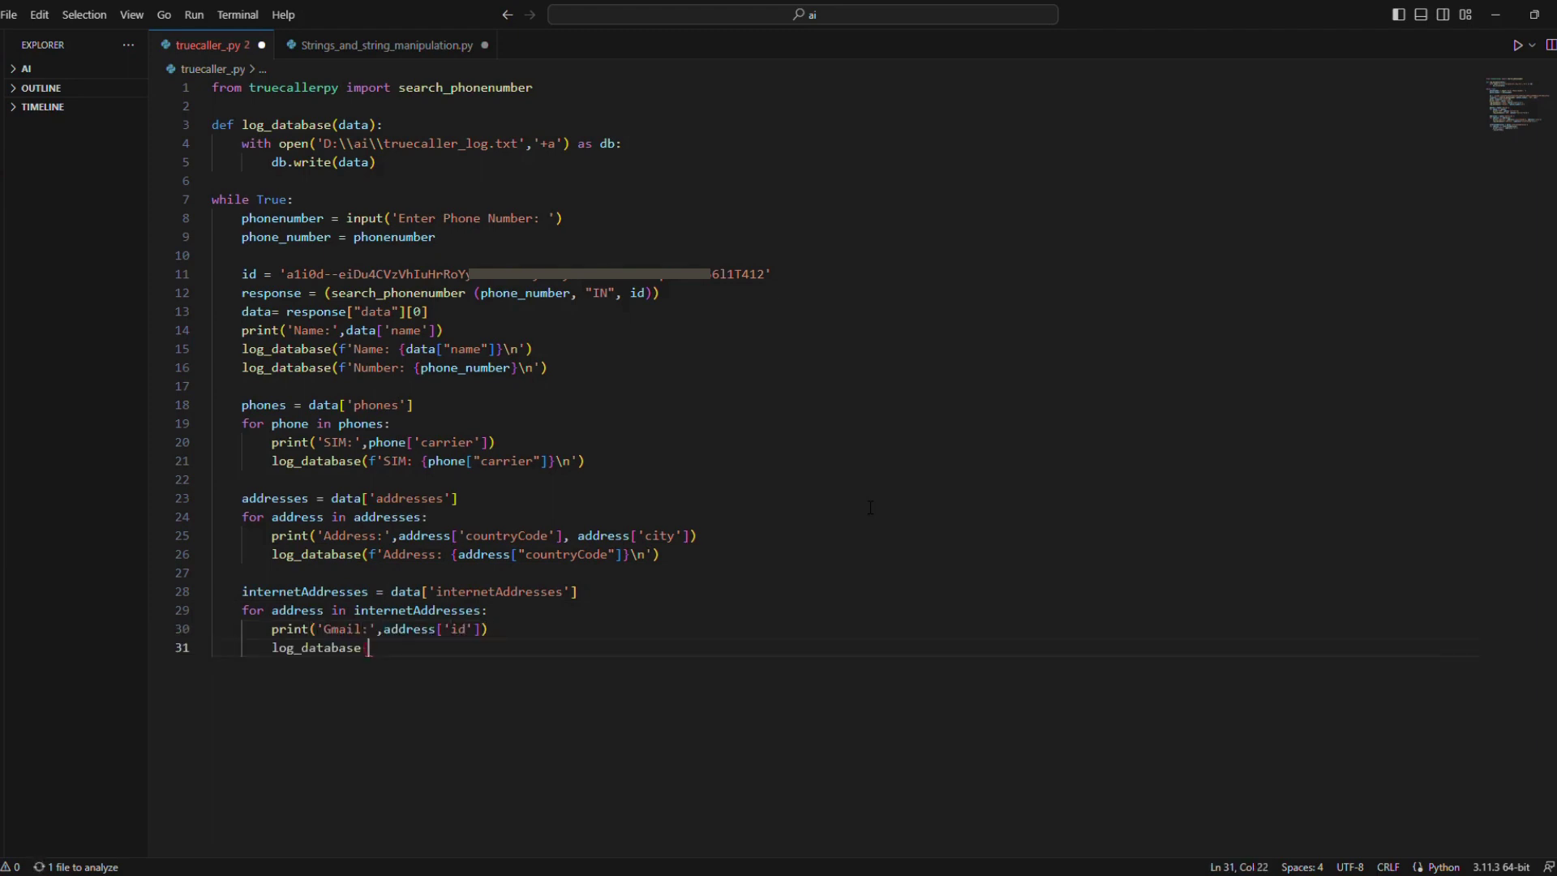
{"action": "type", "text": "(f'Gmail: {address"}
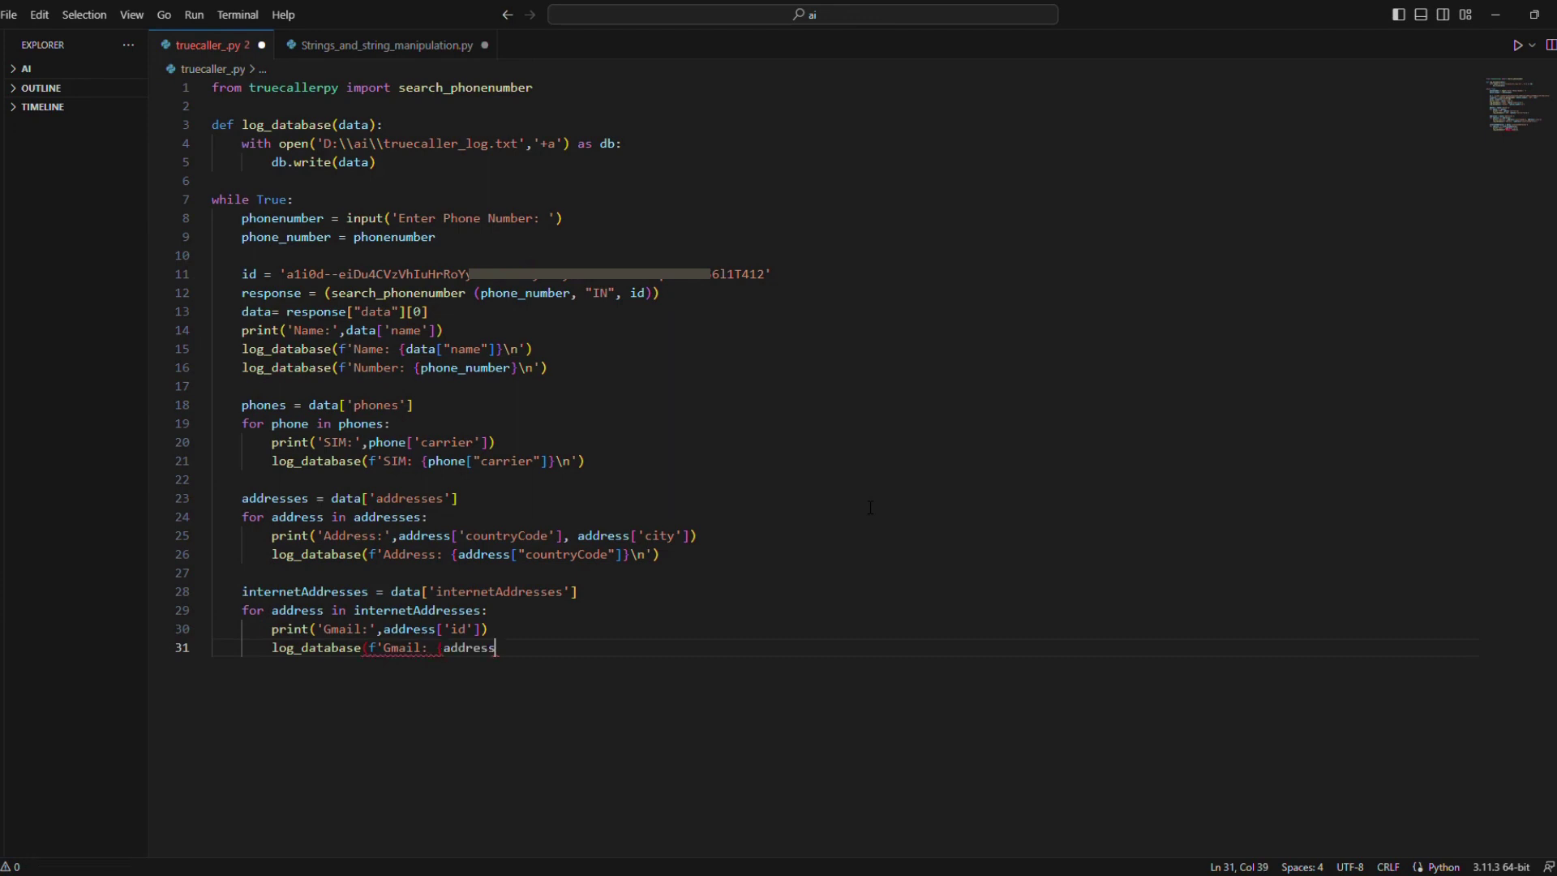
{"action": "type", "text": "[\"id\"]}\\n')"}
{"action": "key", "text": "Return"}
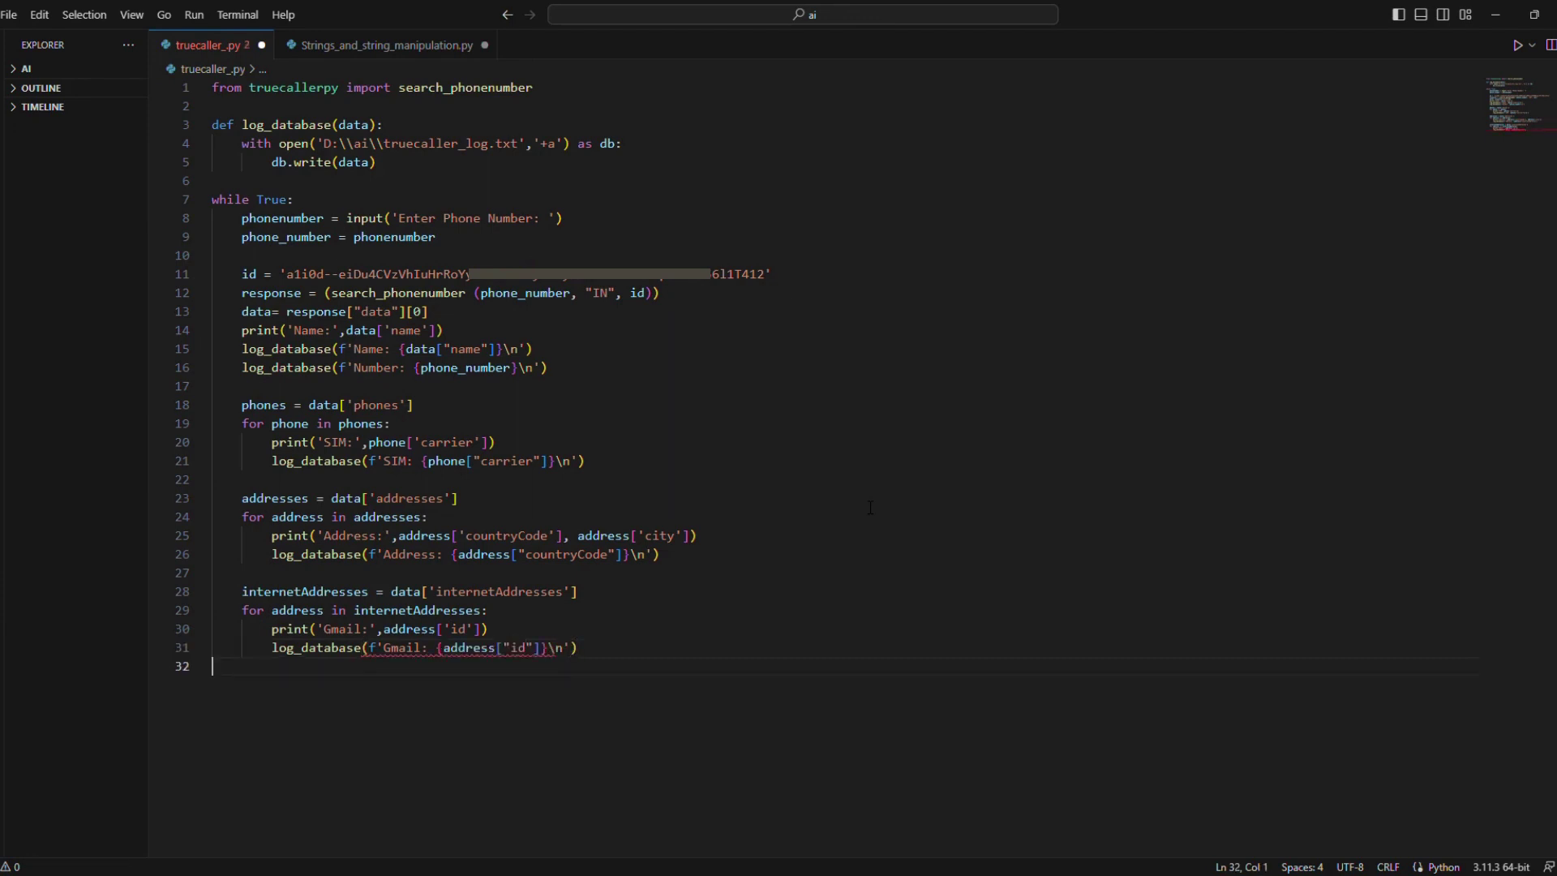
Step: Print and log a dashed separator at the end of the while loop, then save the script
{"action": "key", "text": "Return"}
{"action": "key", "text": "Tab"}
{"action": "type", "text": "print('--------------------------')"}
{"action": "key", "text": "Return"}
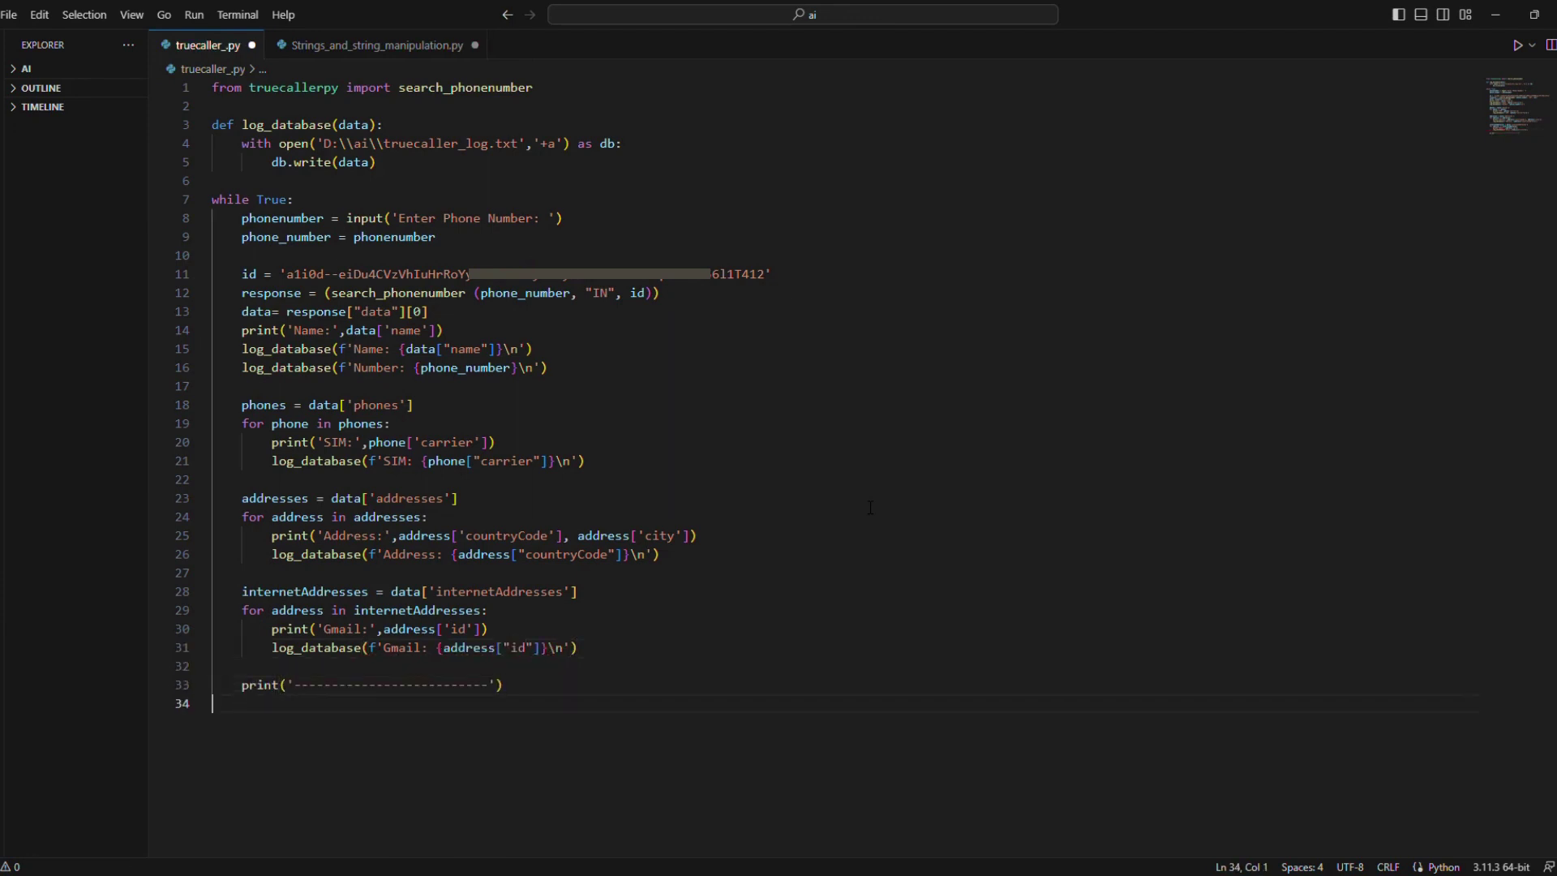
{"action": "key", "text": "Tab"}
{"action": "type", "text": "log_database('--------------------------\\"}
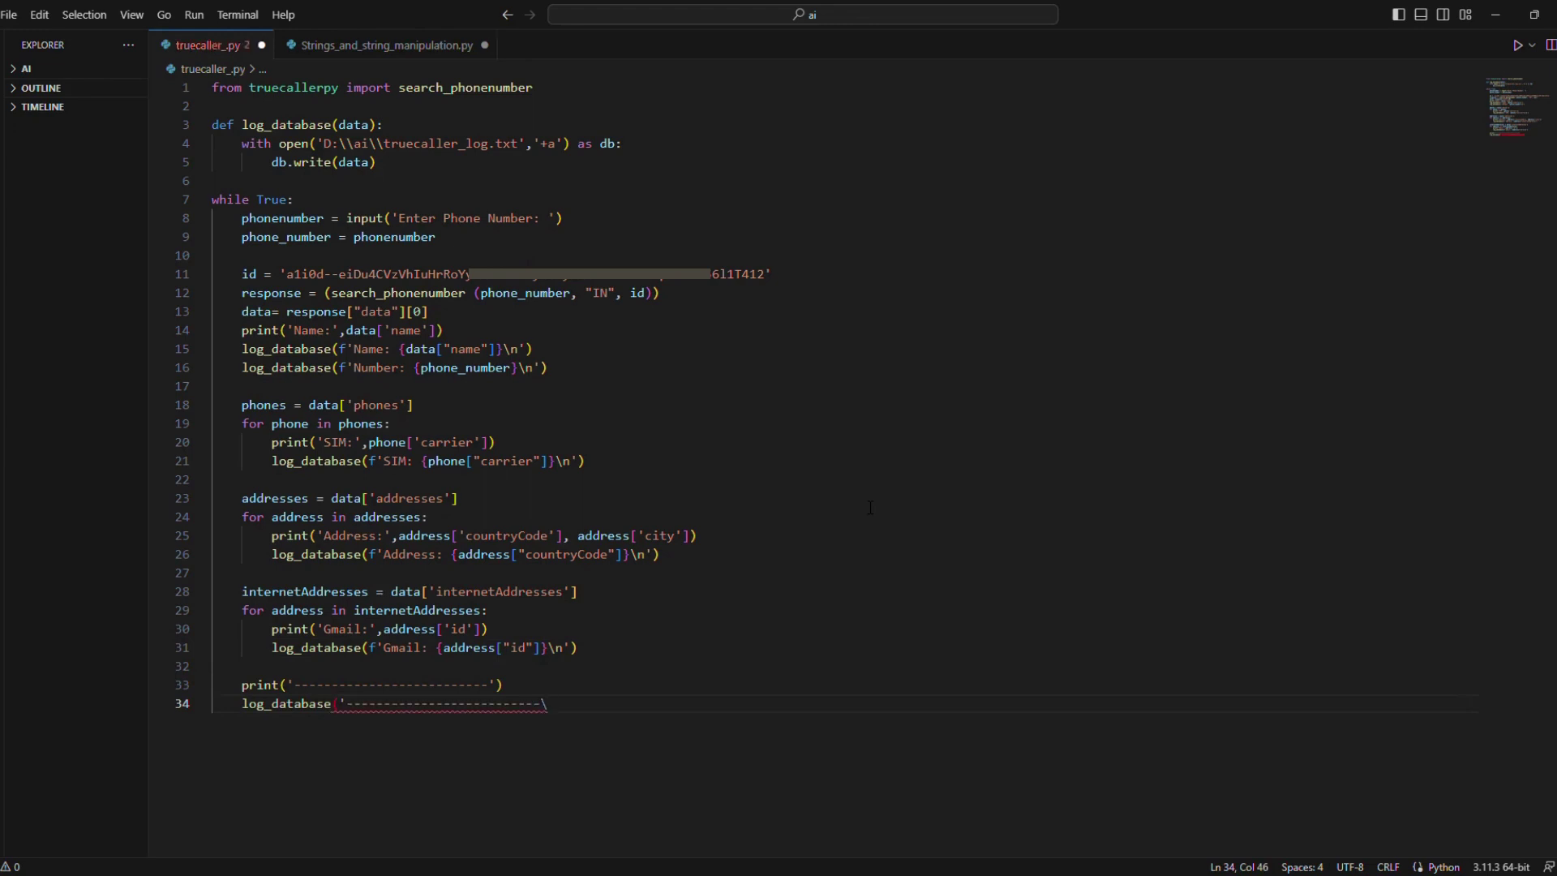
{"action": "type", "text": "n')"}
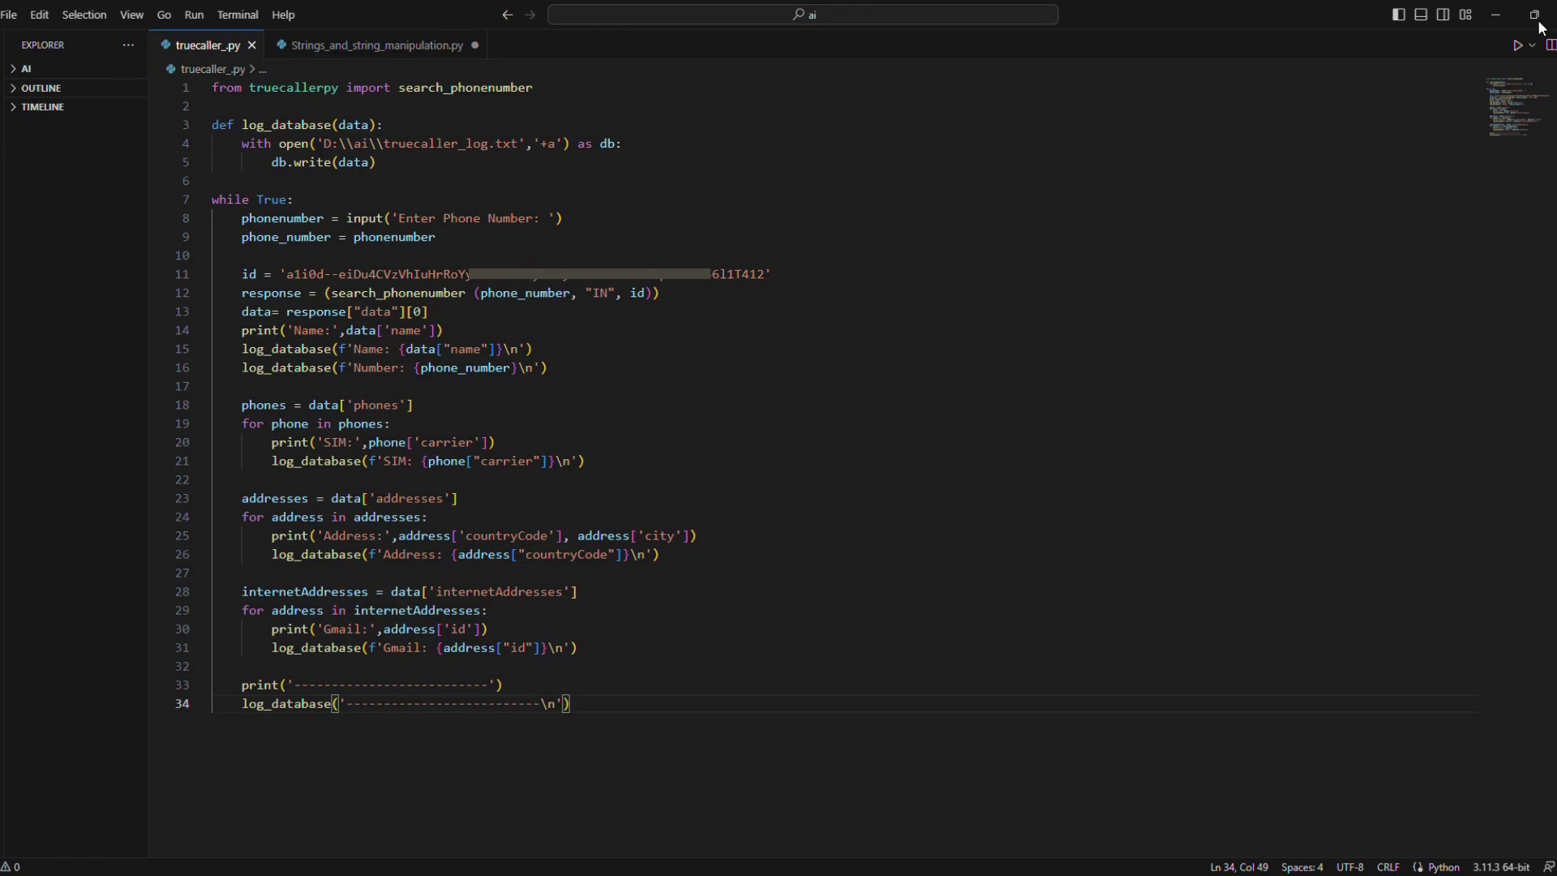
{"action": "key", "text": "Up"}
{"action": "key", "text": "Up"}
{"action": "key", "text": "Up"}
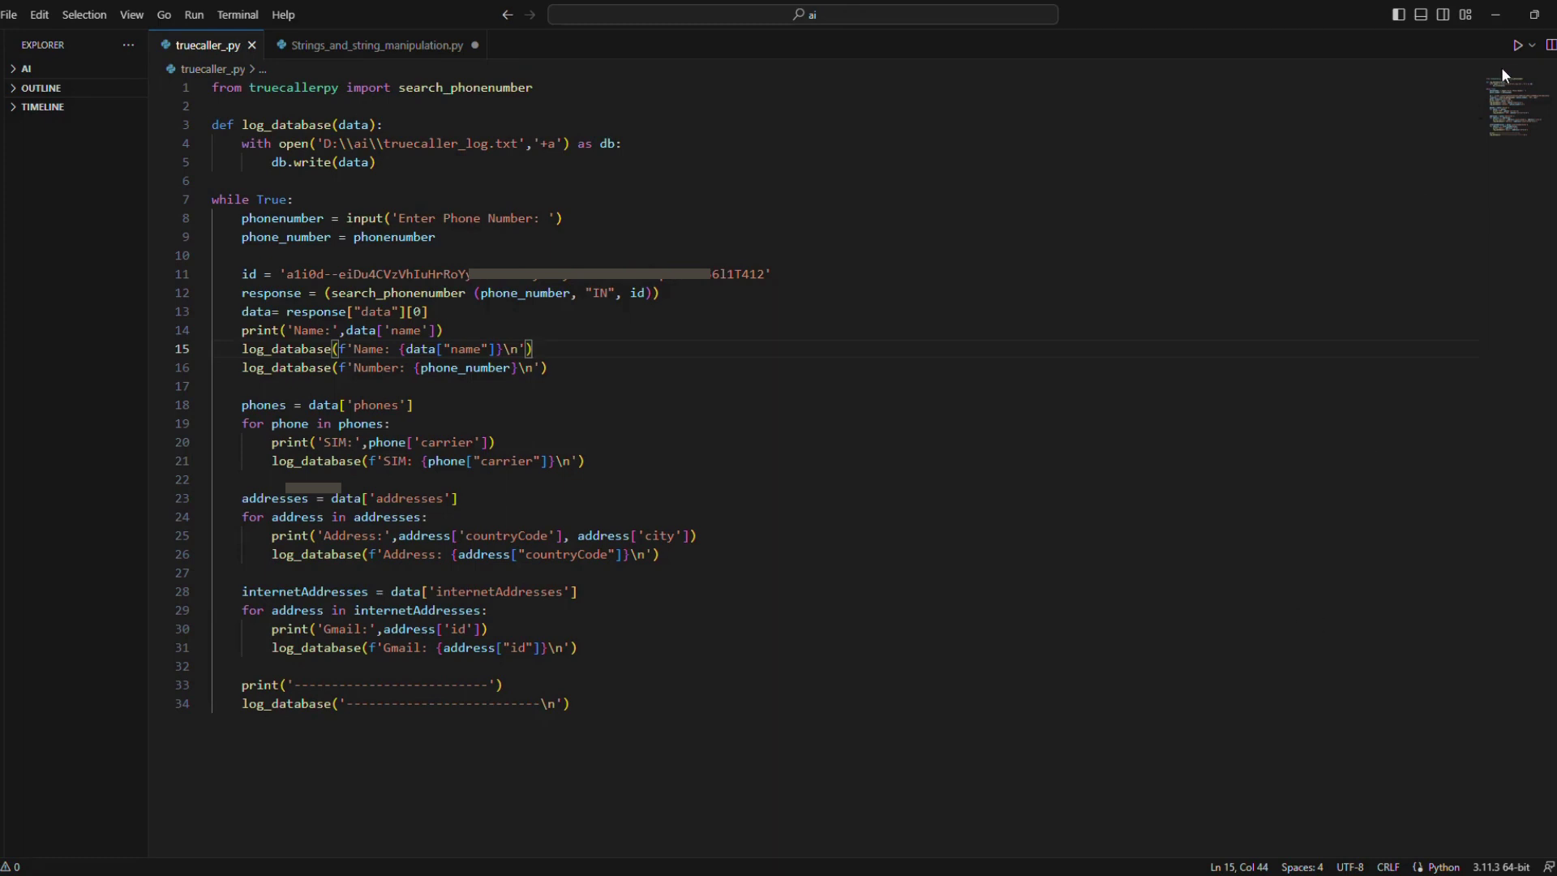
Step: Run the script, enter a phone number, and copy the printed name, SIM, address and Gmail output
{"action": "left_click", "coordinate": [1519, 48]}
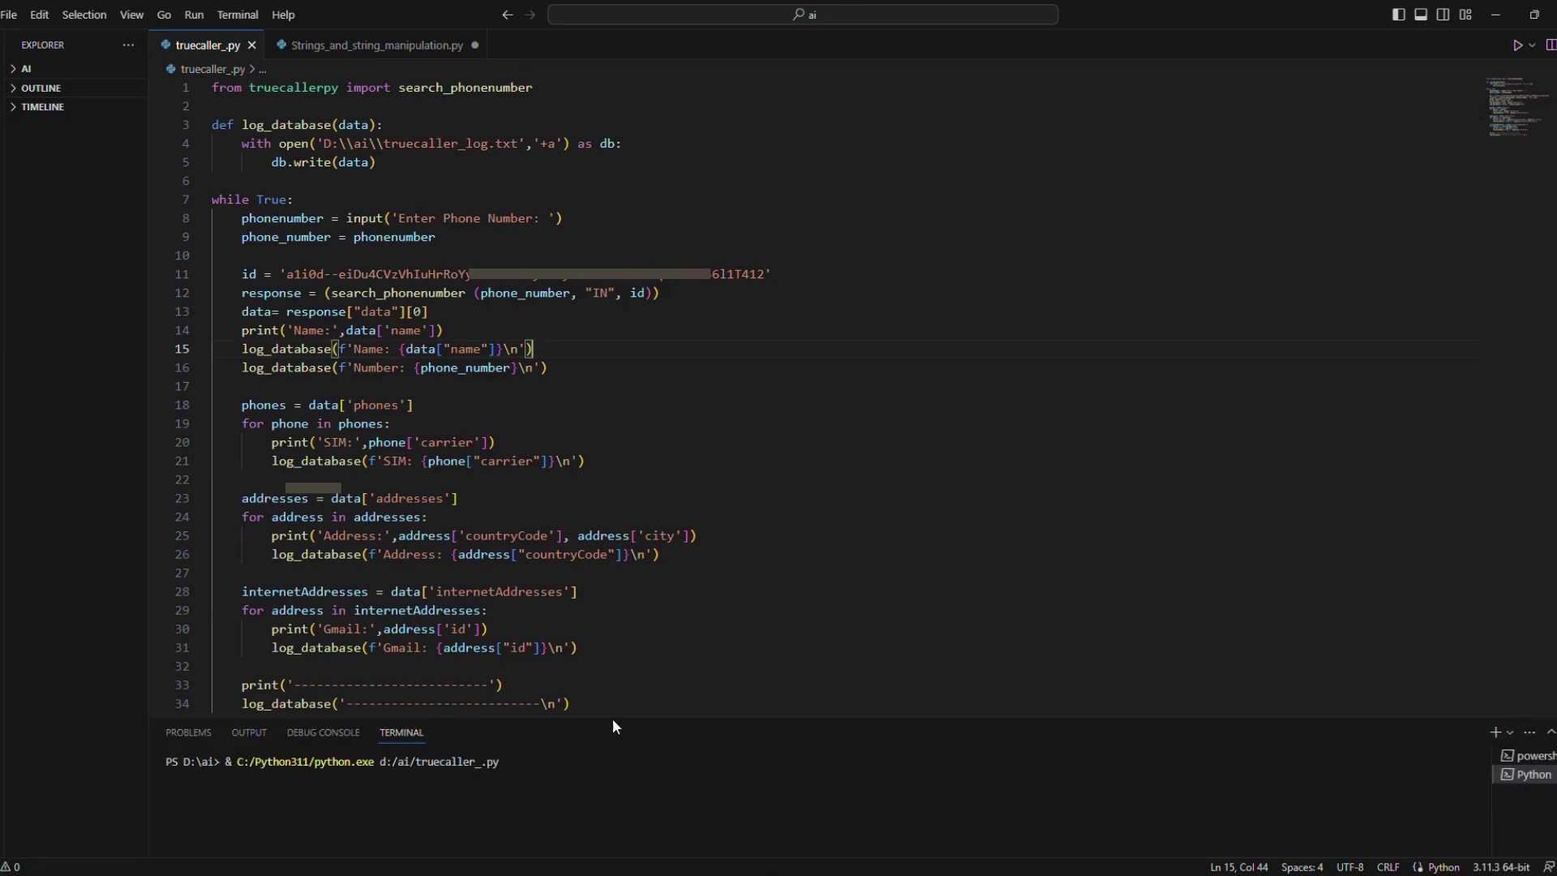
{"action": "left_click_drag", "start_coordinate": [615, 719], "coordinate": [675, 436]}
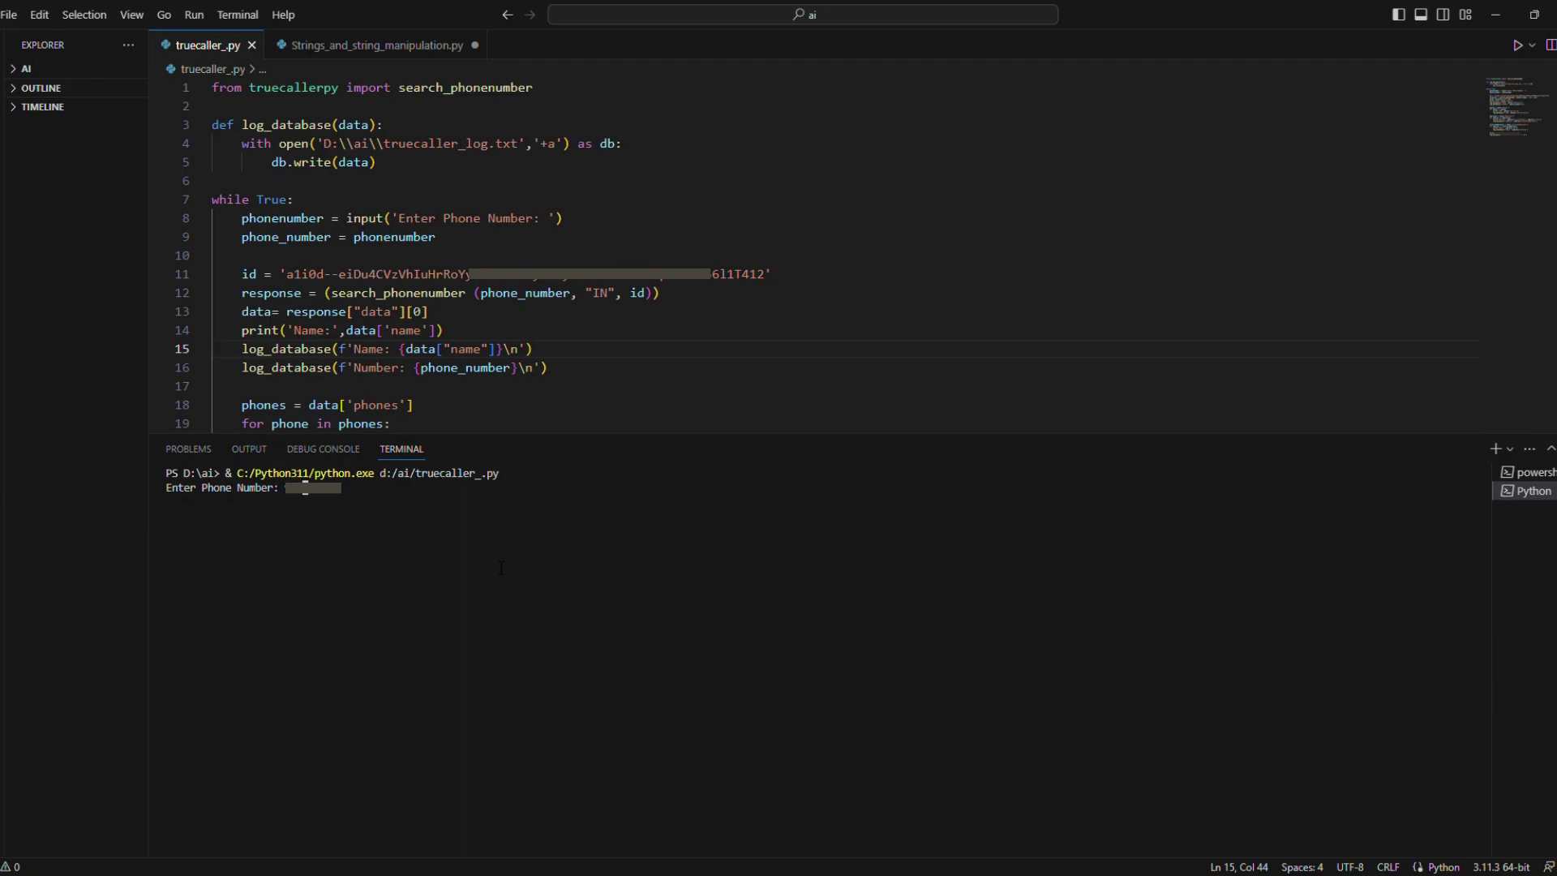
{"action": "type", "text": "99"}
{"action": "type", "text": "7"}
{"action": "key", "text": "Return"}
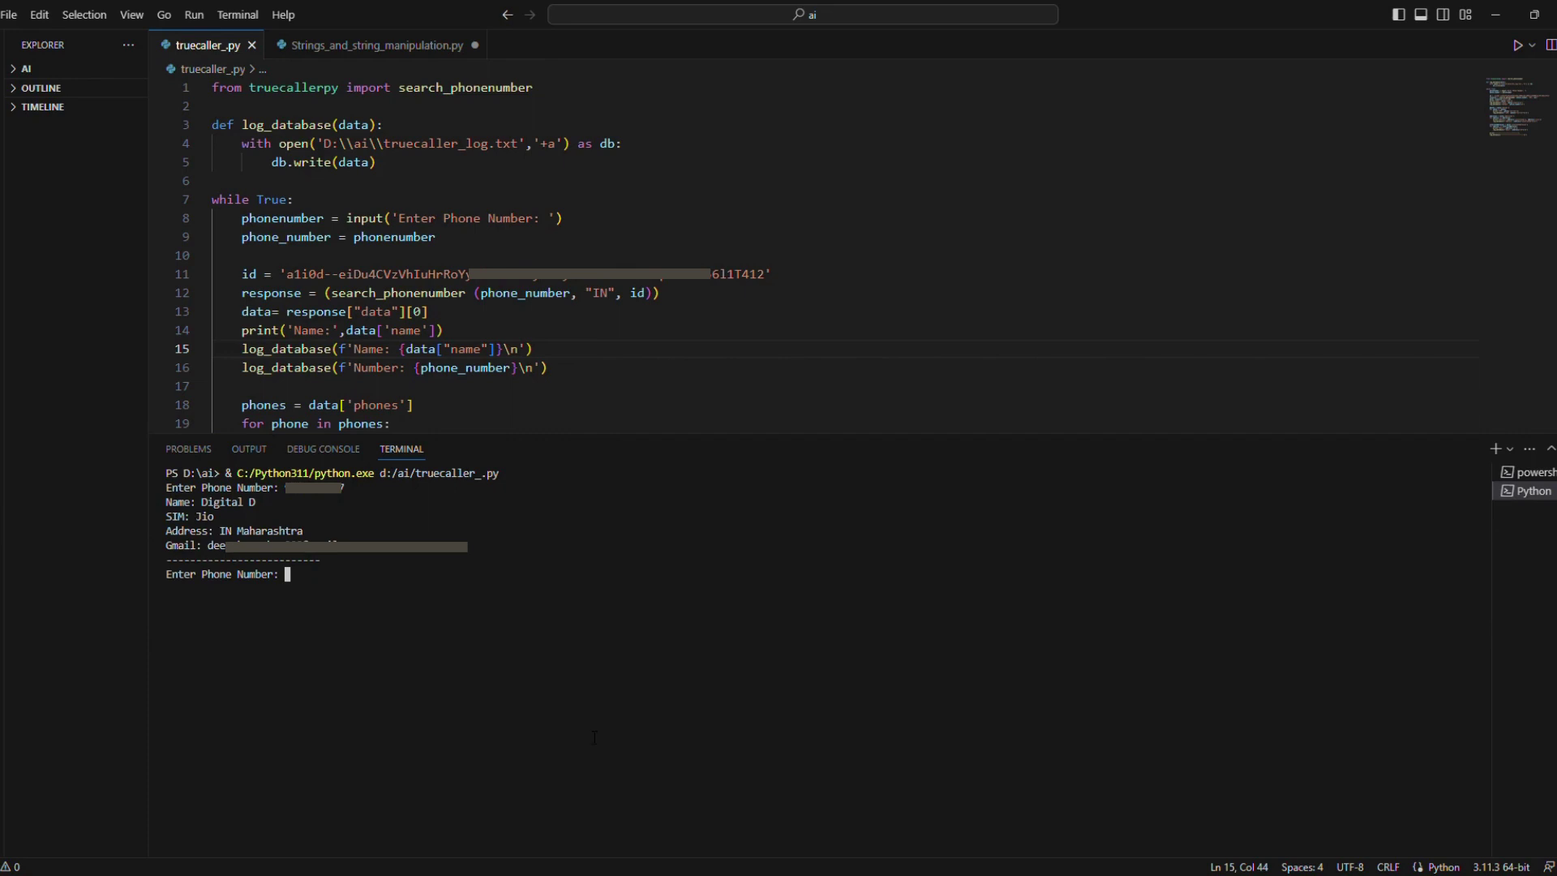
{"action": "left_click_drag", "start_coordinate": [353, 546], "coordinate": [163, 488]}
{"action": "key", "text": "ctrl+c"}
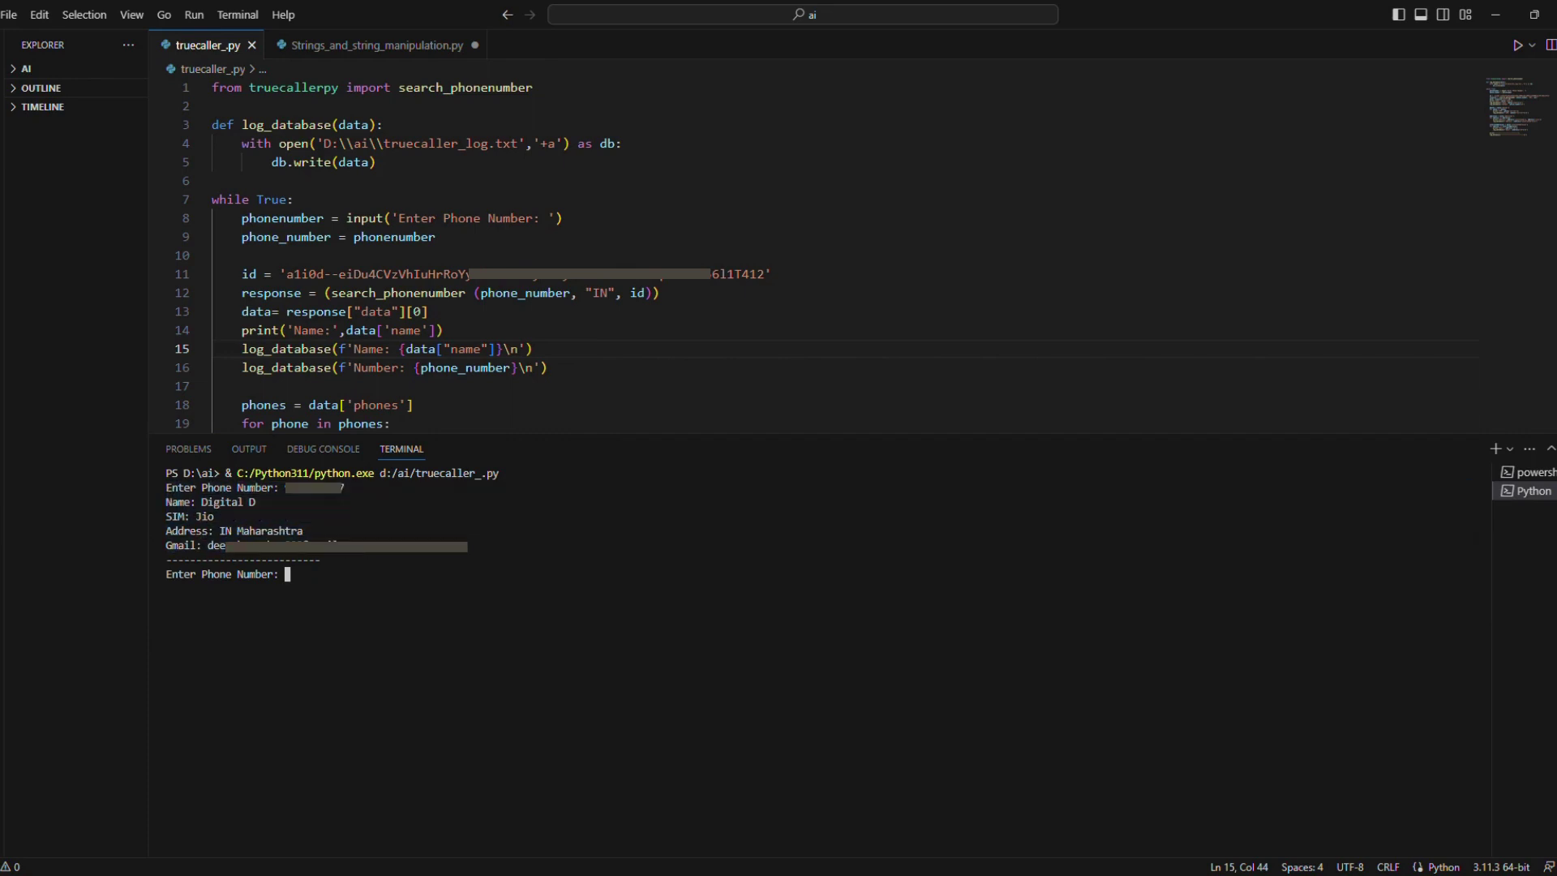